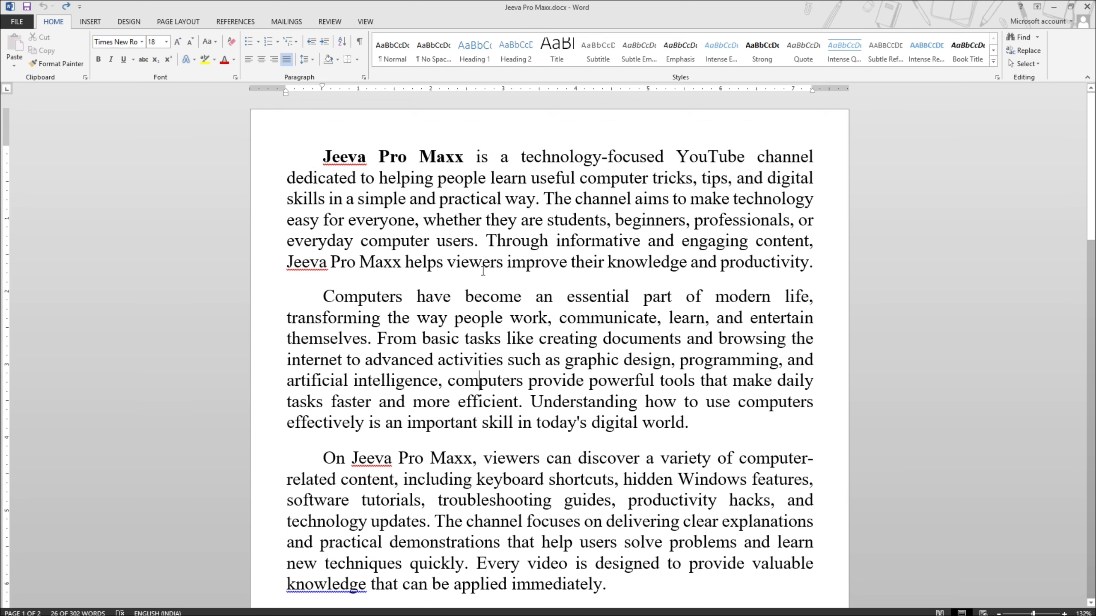
- Check the list of selection topics in Script.docx and return to Jeeva Pro Maxx.docx
{"action": "left_click", "coordinate": [464, 203], "text": "ctrl"}
{"action": "key", "text": "alt+Tab"}
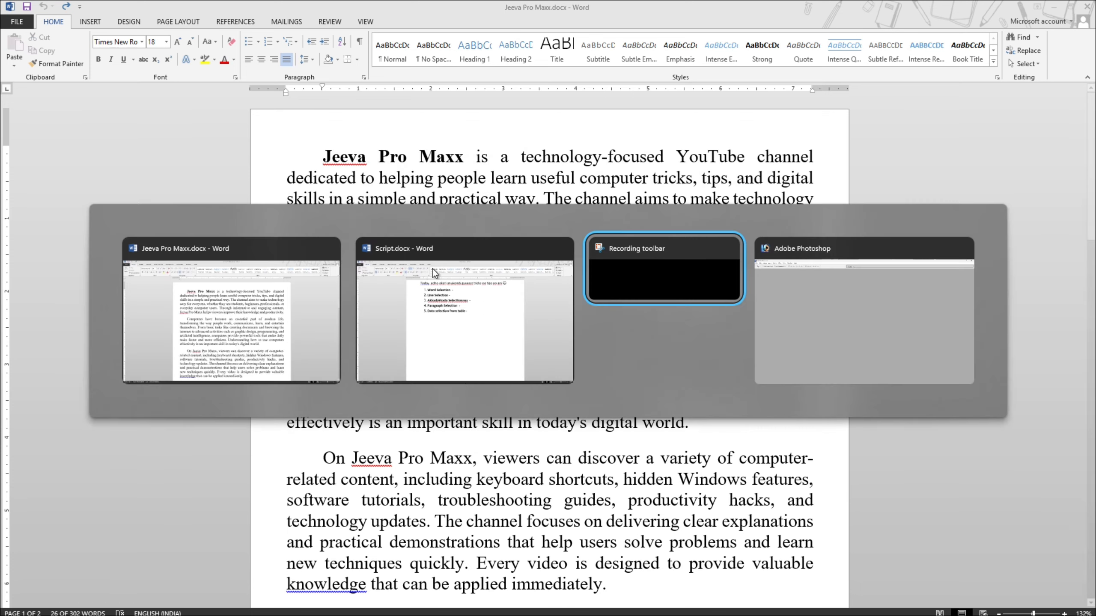
{"action": "left_click", "coordinate": [480, 277]}
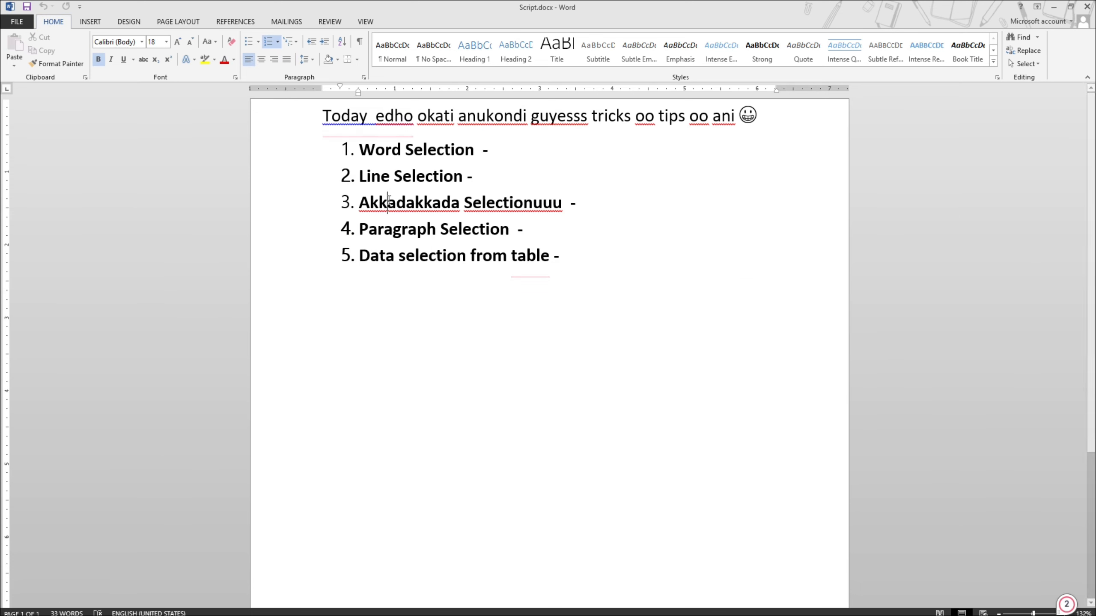
{"action": "key", "text": "alt+Tab"}
{"action": "left_click", "coordinate": [402, 314]}
{"action": "left_click", "coordinate": [402, 314]}
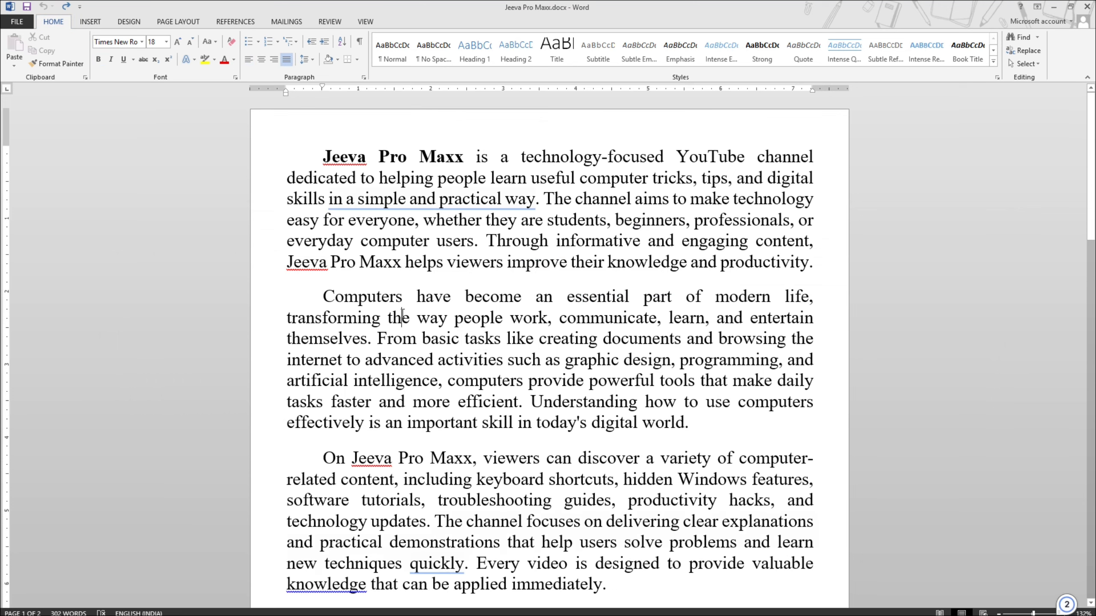
- Try selecting single words one after another: the document's first word, then "work" and "world." in the second paragraph
{"action": "left_click", "coordinate": [407, 310]}
{"action": "left_click", "coordinate": [446, 341]}
{"action": "scroll", "coordinate": [452, 341], "scroll_direction": "up", "scroll_amount": 2, "text": "ctrl"}
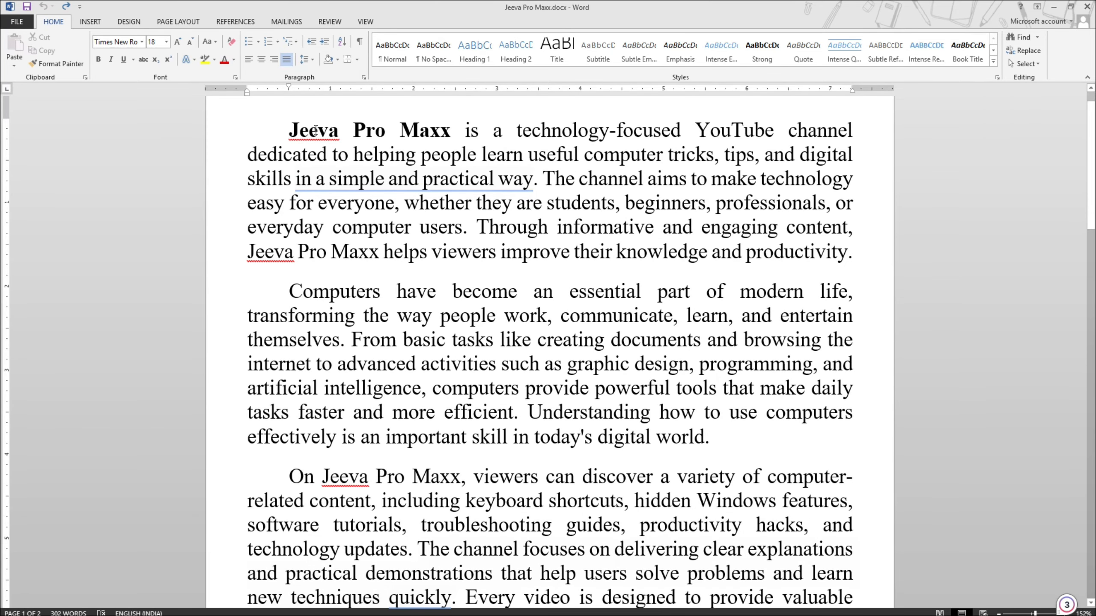
{"action": "left_click_drag", "start_coordinate": [290, 130], "coordinate": [339, 129]}
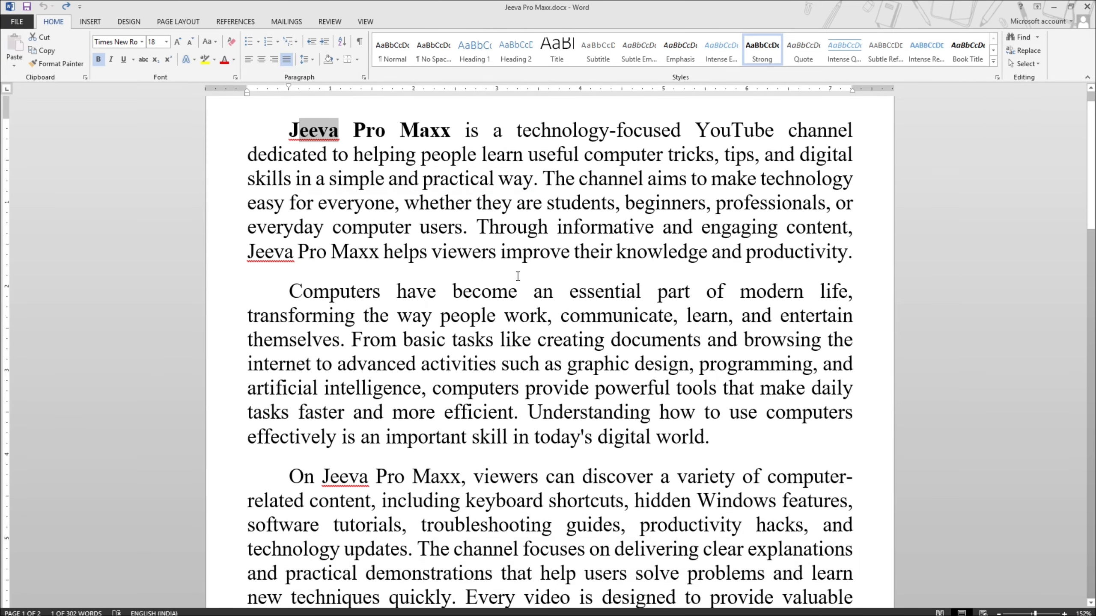
{"action": "left_click", "coordinate": [570, 253]}
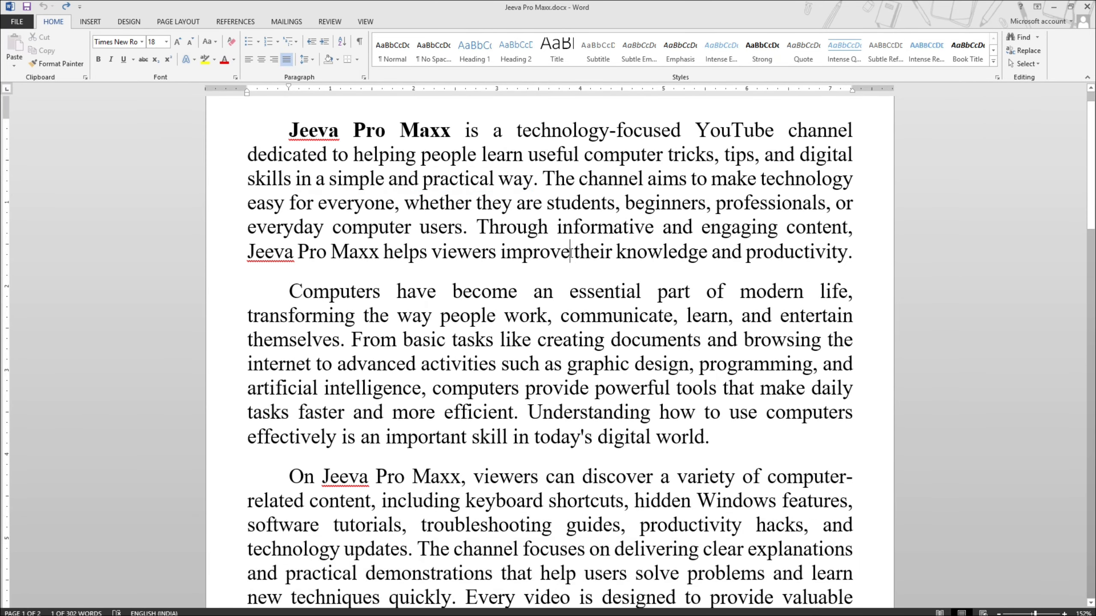
{"action": "double_click", "coordinate": [521, 310]}
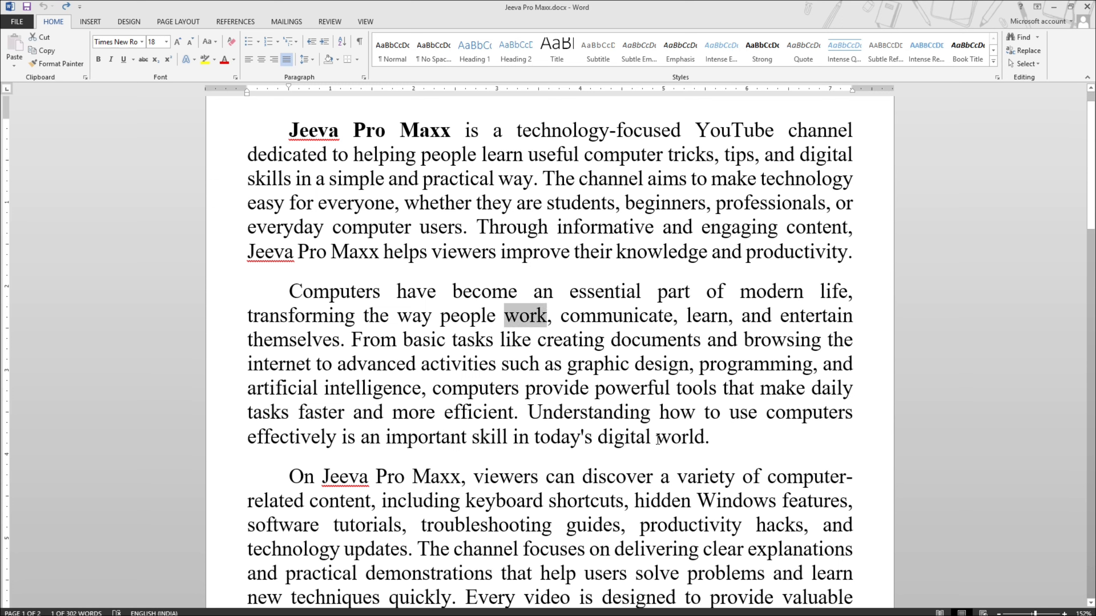
{"action": "left_click_drag", "start_coordinate": [657, 439], "coordinate": [709, 440]}
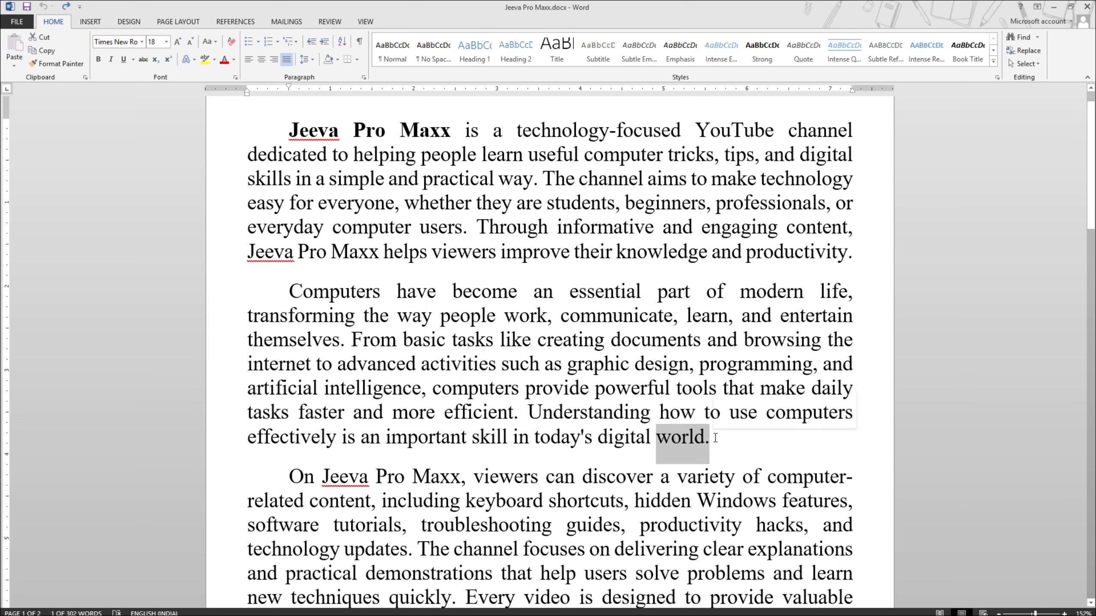
{"action": "left_click", "coordinate": [682, 441]}
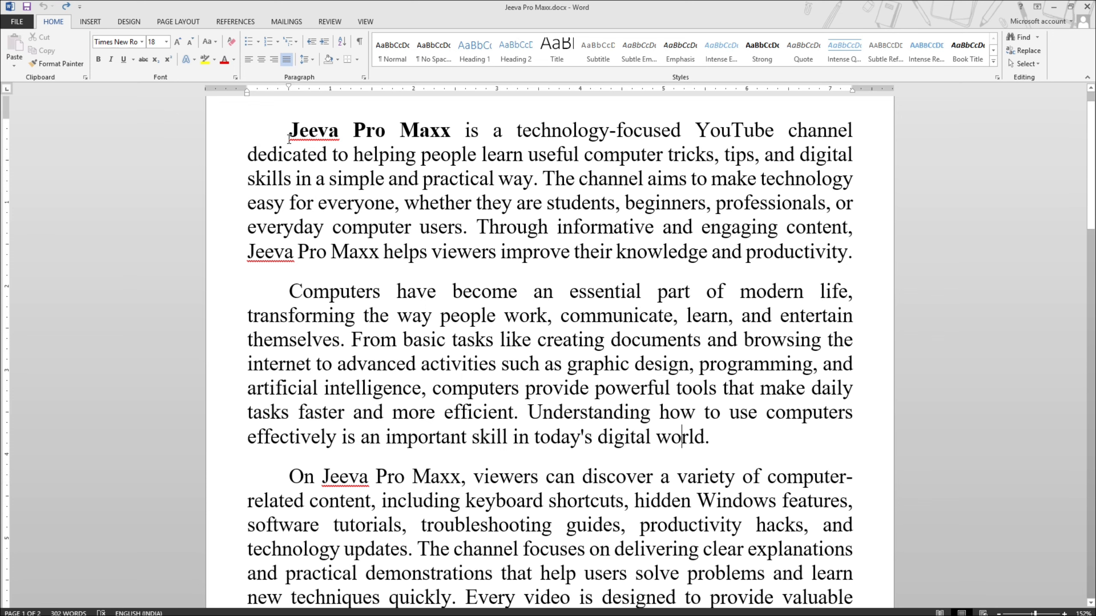
- Copy the document's bold first word and paste it on the empty line at the start of the second page
{"action": "left_click_drag", "start_coordinate": [289, 138], "coordinate": [339, 133]}
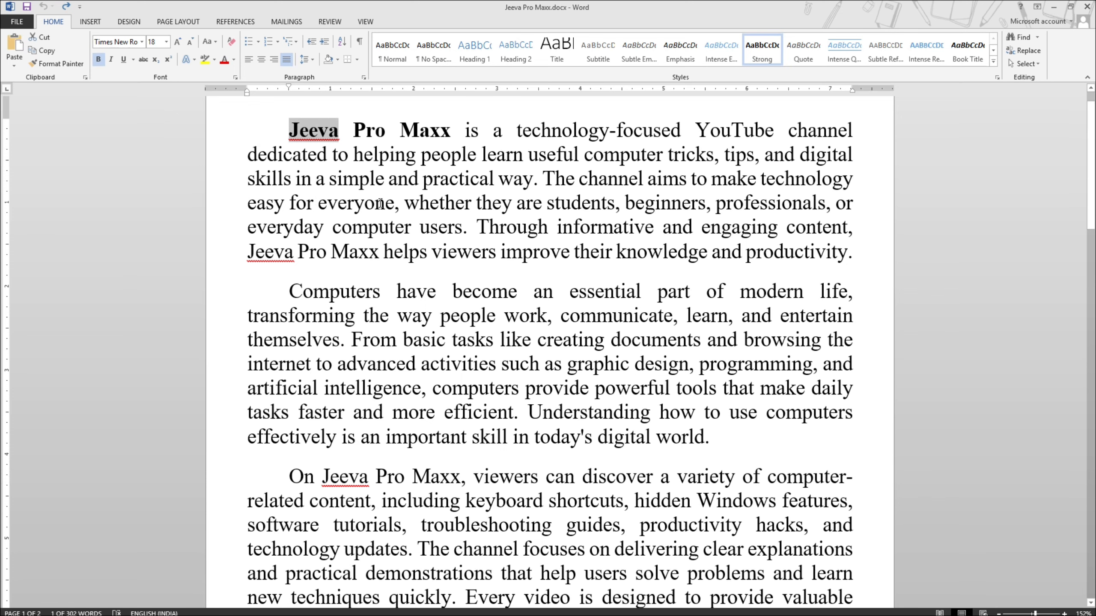
{"action": "key", "text": "ctrl+c"}
{"action": "scroll", "coordinate": [380, 204], "scroll_direction": "down", "scroll_amount": 9}
{"action": "double_click", "coordinate": [330, 404]}
{"action": "key", "text": "ctrl+v"}
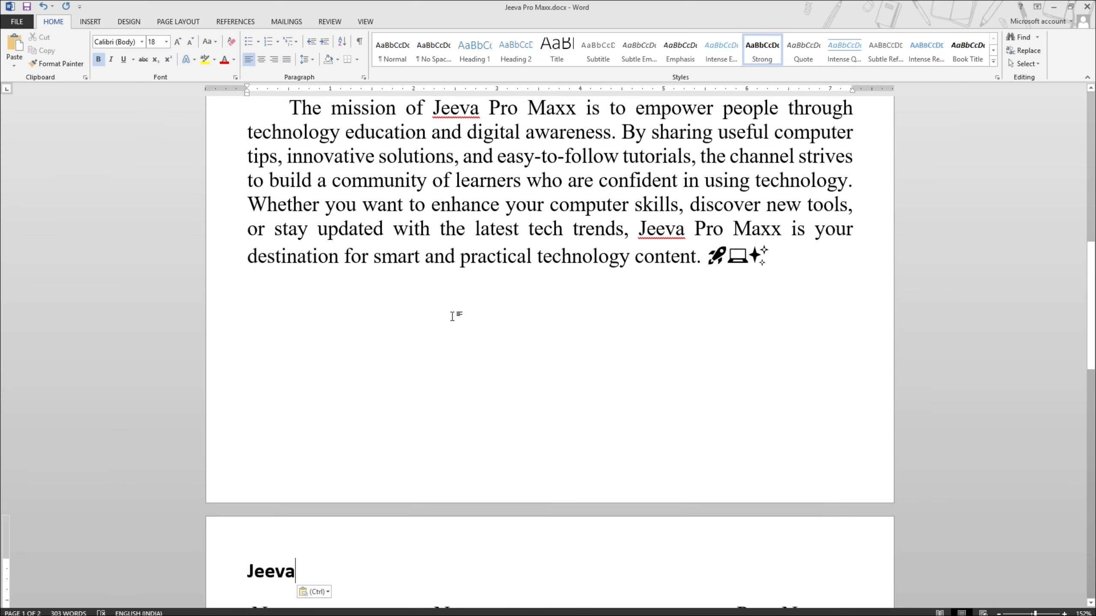
- Copy "work" from the second paragraph and paste it after the bold word at the start of the second page
{"action": "scroll", "coordinate": [452, 316], "scroll_direction": "up", "scroll_amount": 8}
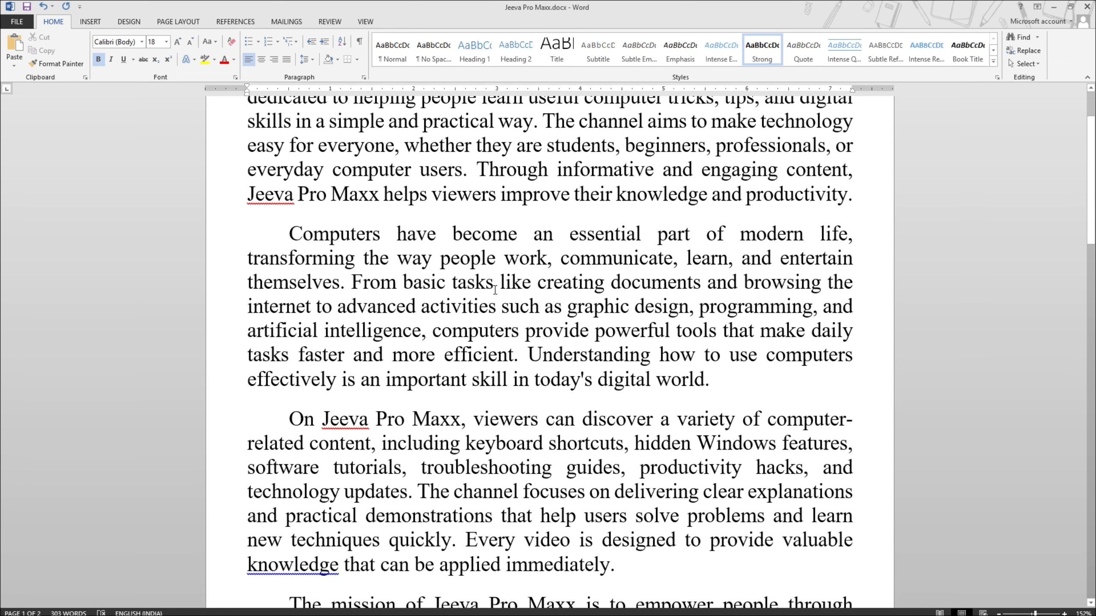
{"action": "double_click", "coordinate": [507, 259]}
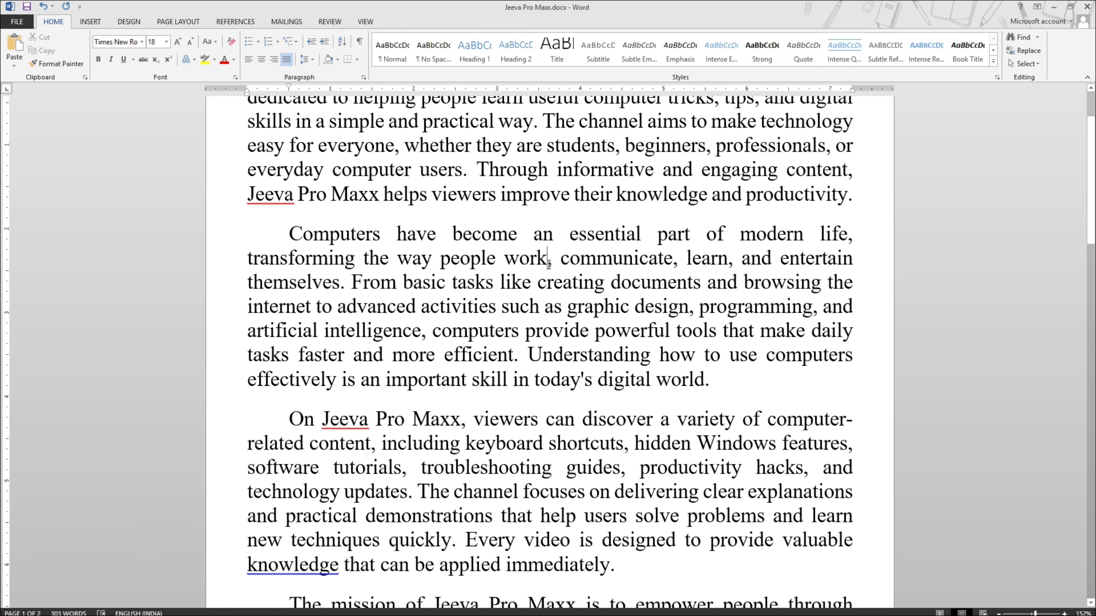
{"action": "left_click_drag", "start_coordinate": [547, 259], "coordinate": [505, 260]}
{"action": "scroll", "coordinate": [335, 384], "scroll_direction": "down", "scroll_amount": 9}
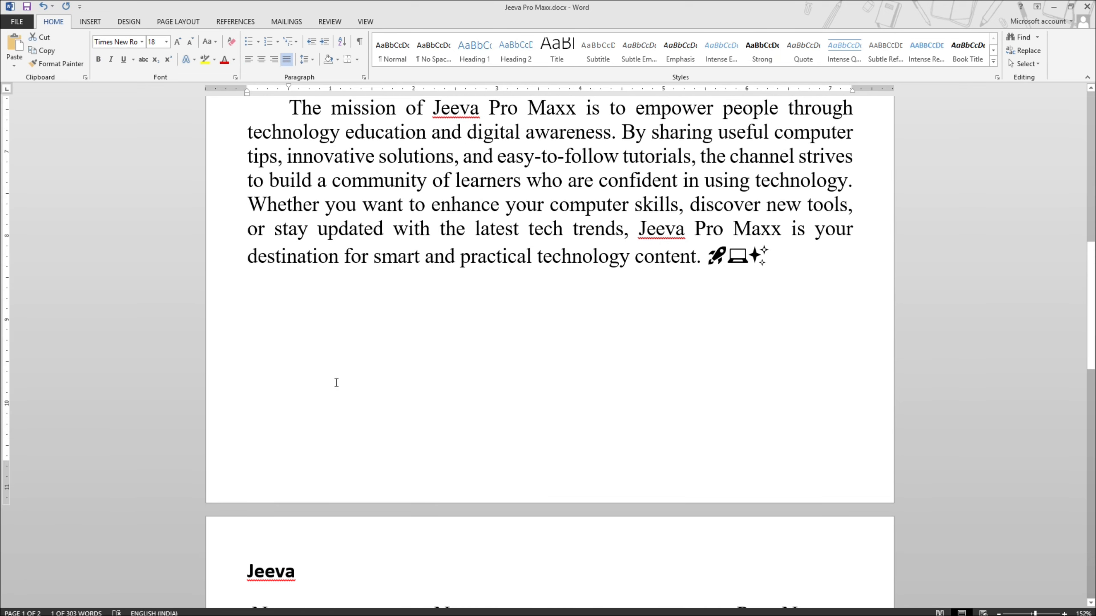
{"action": "left_click", "coordinate": [330, 532]}
{"action": "key", "text": "ctrl+v"}
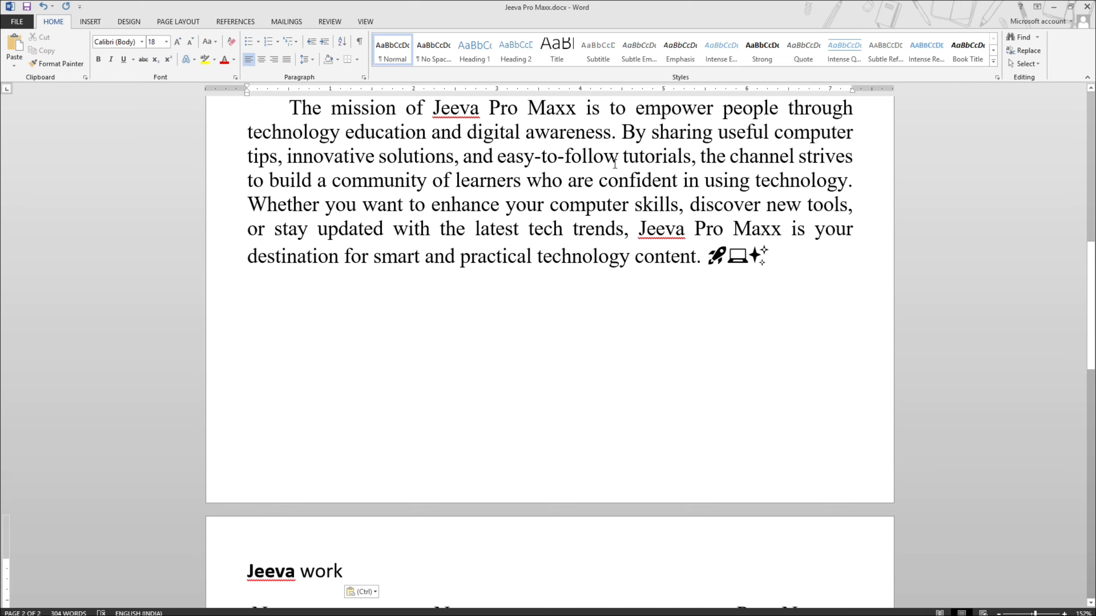
- Copy "world." from the second paragraph, paste it after "work" on the second page, and delete the three pasted words
{"action": "scroll", "coordinate": [614, 163], "scroll_direction": "up", "scroll_amount": 7}
{"action": "left_click_drag", "start_coordinate": [710, 378], "coordinate": [670, 376]}
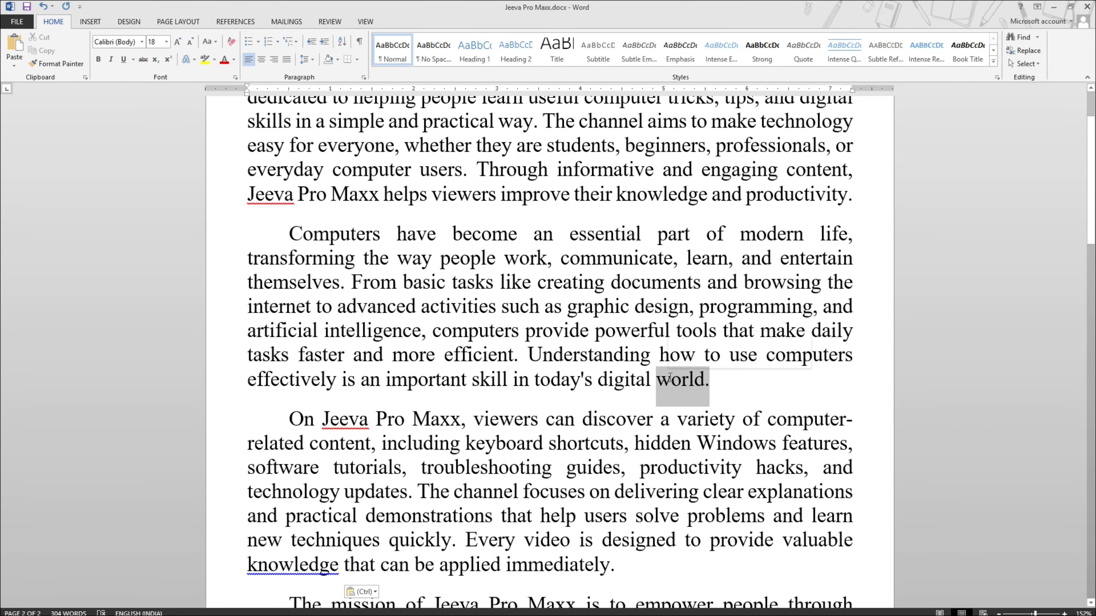
{"action": "scroll", "coordinate": [464, 404], "scroll_direction": "down", "scroll_amount": 7}
{"action": "left_click", "coordinate": [422, 565]}
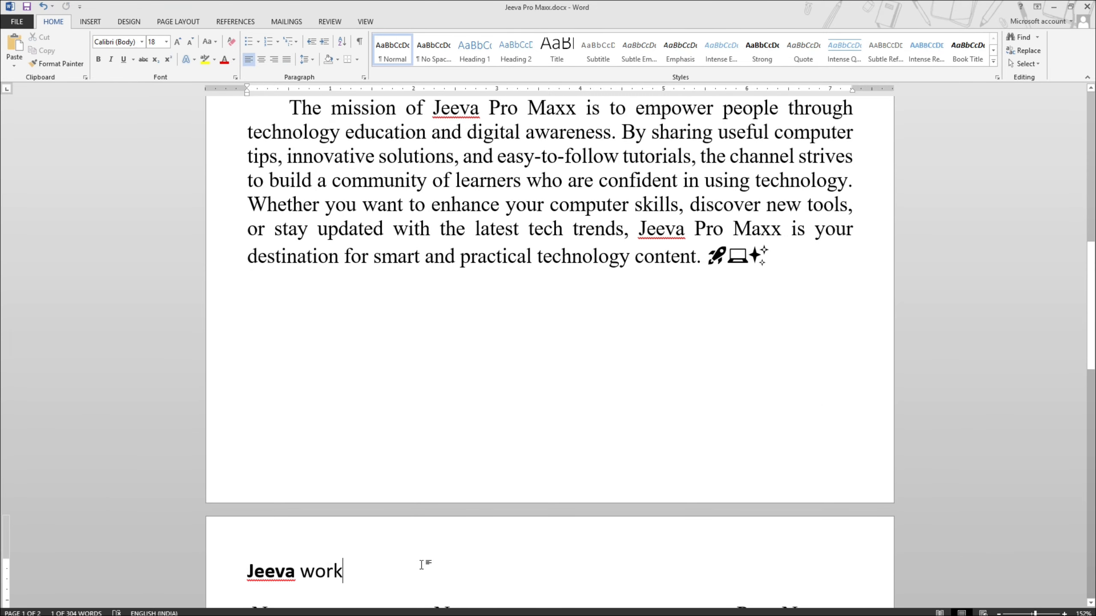
{"action": "key", "text": "ctrl+v"}
{"action": "left_click_drag", "start_coordinate": [433, 562], "coordinate": [33, 533]}
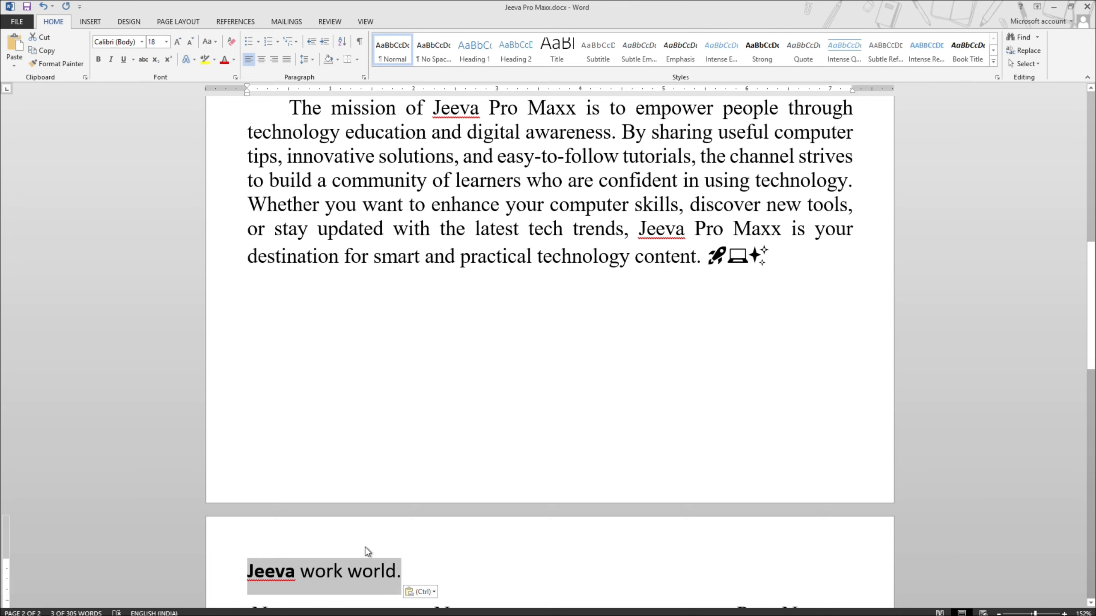
{"action": "key", "text": "Delete"}
- Select the document's first word together with the separate words "work" and "world." in the second paragraph
{"action": "scroll", "coordinate": [380, 536], "scroll_direction": "up", "scroll_amount": 10}
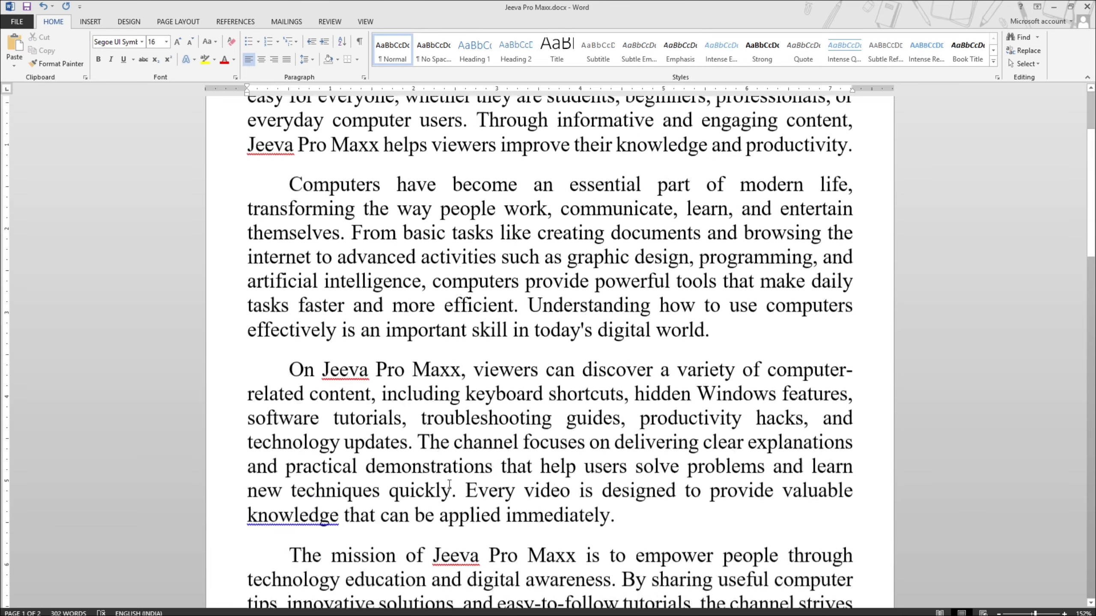
{"action": "scroll", "coordinate": [425, 308], "scroll_direction": "down", "scroll_amount": 2, "text": "ctrl"}
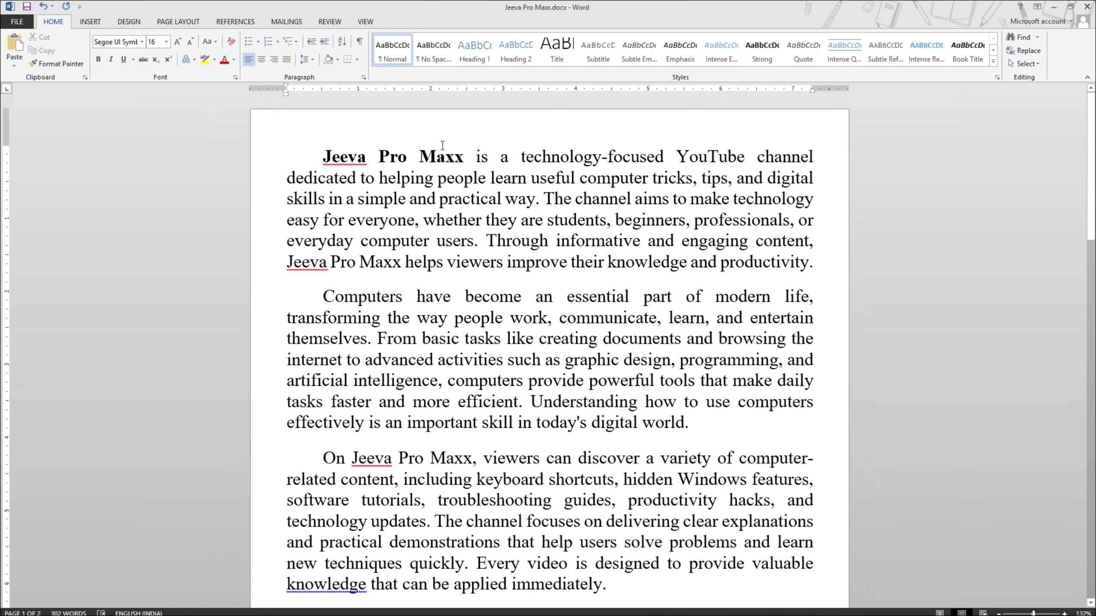
{"action": "left_click_drag", "start_coordinate": [321, 153], "coordinate": [368, 154]}
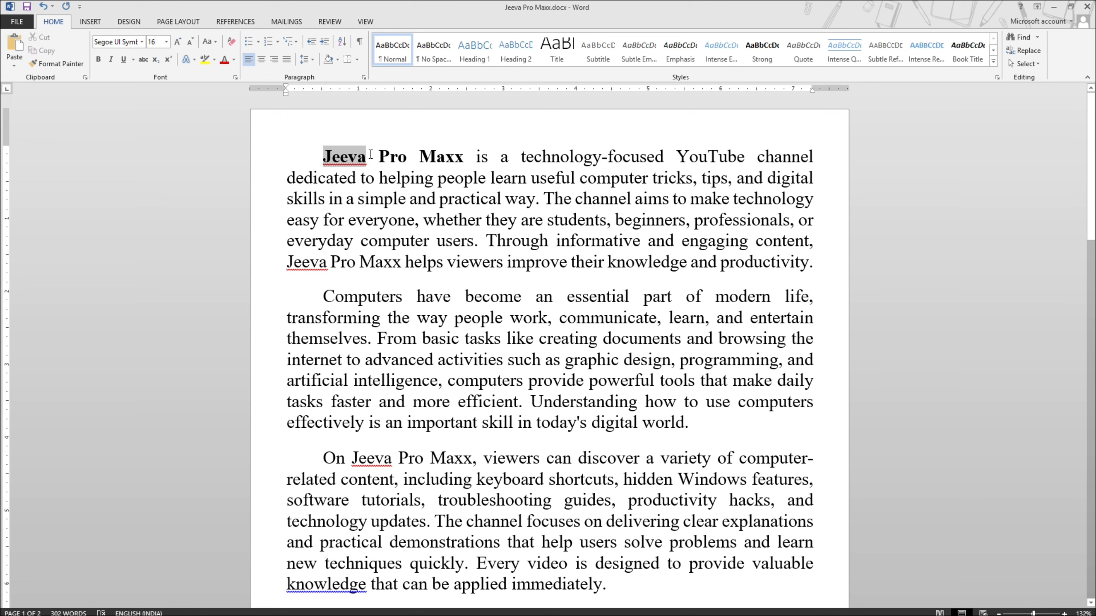
{"action": "mouse_move", "coordinate": [370, 154]}
{"action": "left_mouse_down"}
{"action": "mouse_move", "coordinate": [552, 362]}
{"action": "mouse_move", "coordinate": [350, 152]}
{"action": "mouse_move", "coordinate": [370, 157]}
{"action": "left_mouse_up"}
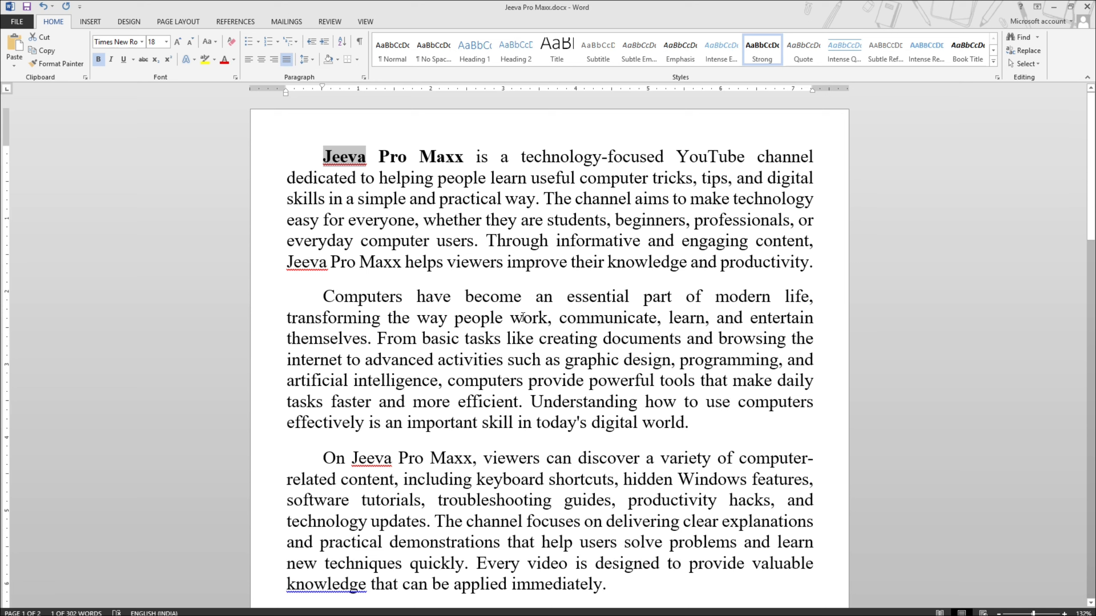
{"action": "left_click_drag", "start_coordinate": [511, 319], "coordinate": [546, 318], "text": "ctrl"}
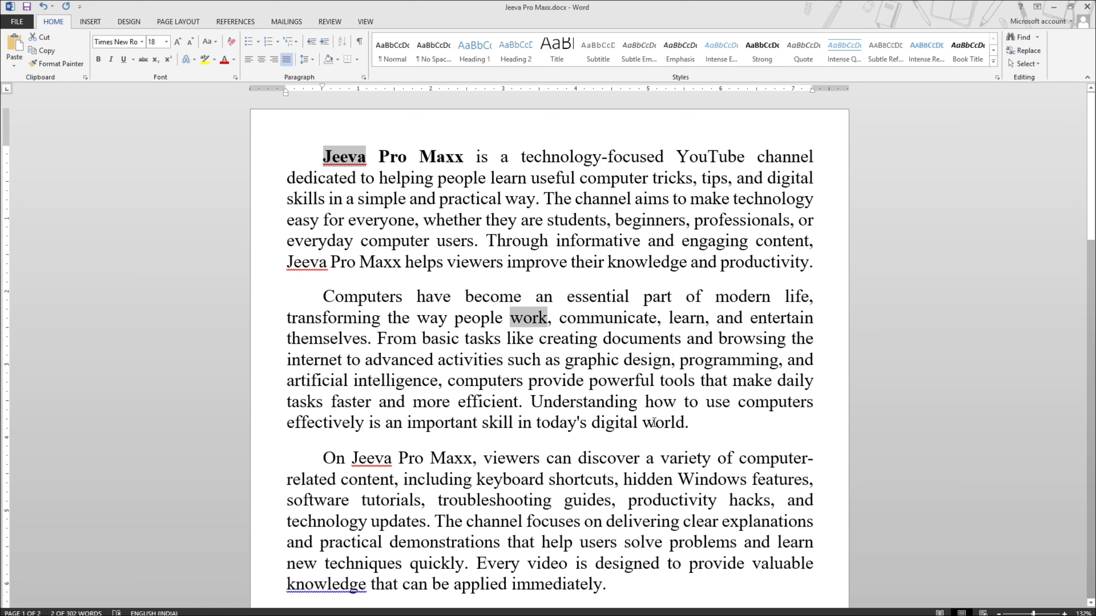
{"action": "left_click_drag", "start_coordinate": [644, 422], "coordinate": [685, 420], "text": "ctrl"}
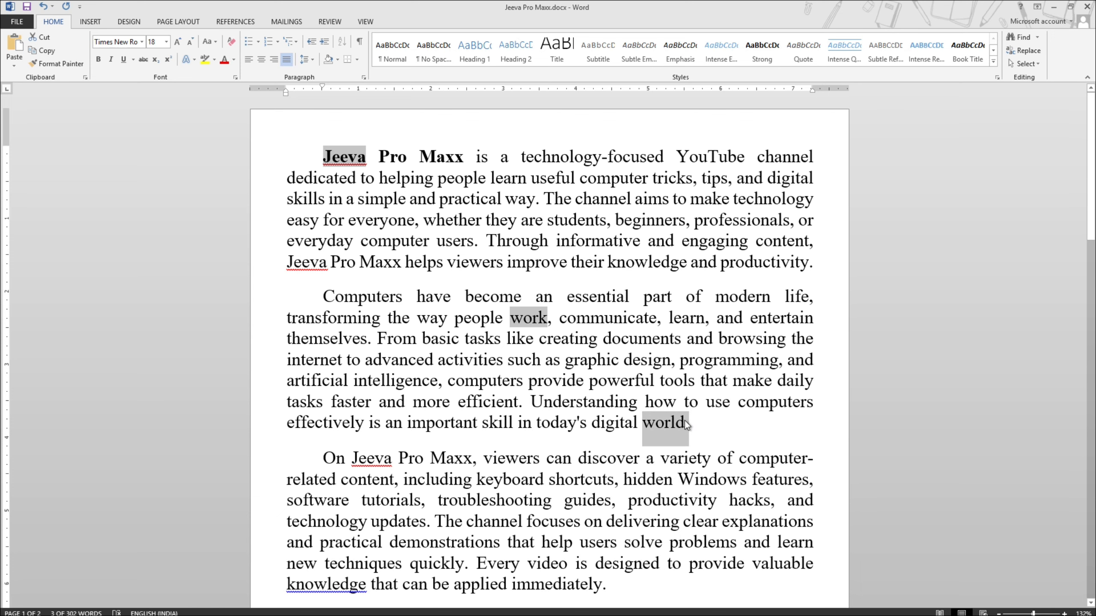
- Copy the three selected words together and paste them into the blank area below the table on the second page
{"action": "scroll", "coordinate": [450, 411], "scroll_direction": "down", "scroll_amount": 15}
{"action": "left_click", "coordinate": [440, 340]}
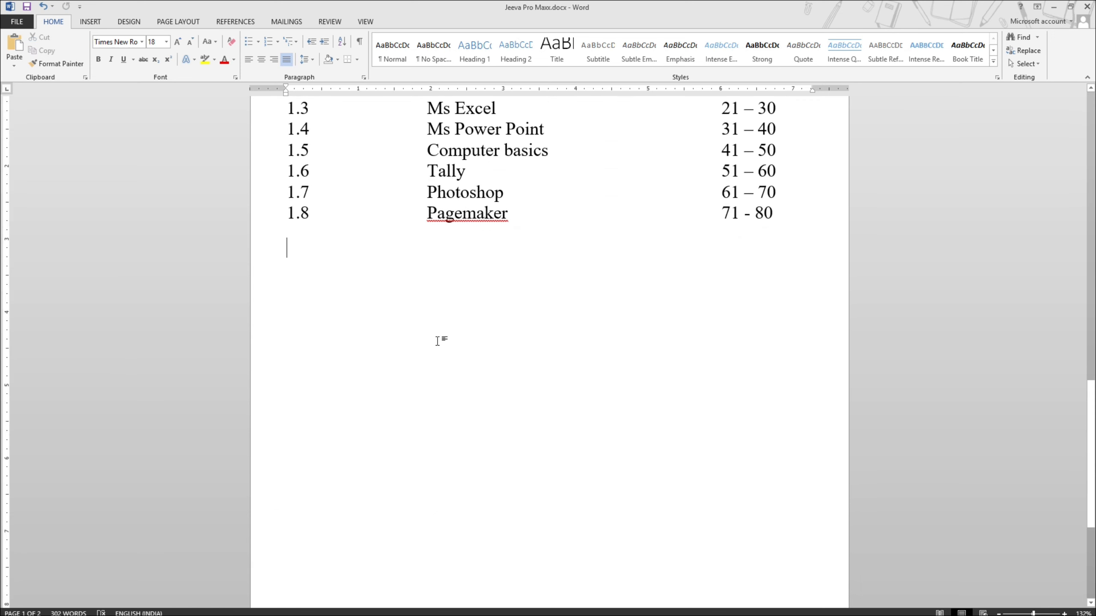
{"action": "scroll", "coordinate": [437, 341], "scroll_direction": "up", "scroll_amount": 8}
{"action": "scroll", "coordinate": [437, 341], "scroll_direction": "down", "scroll_amount": 15}
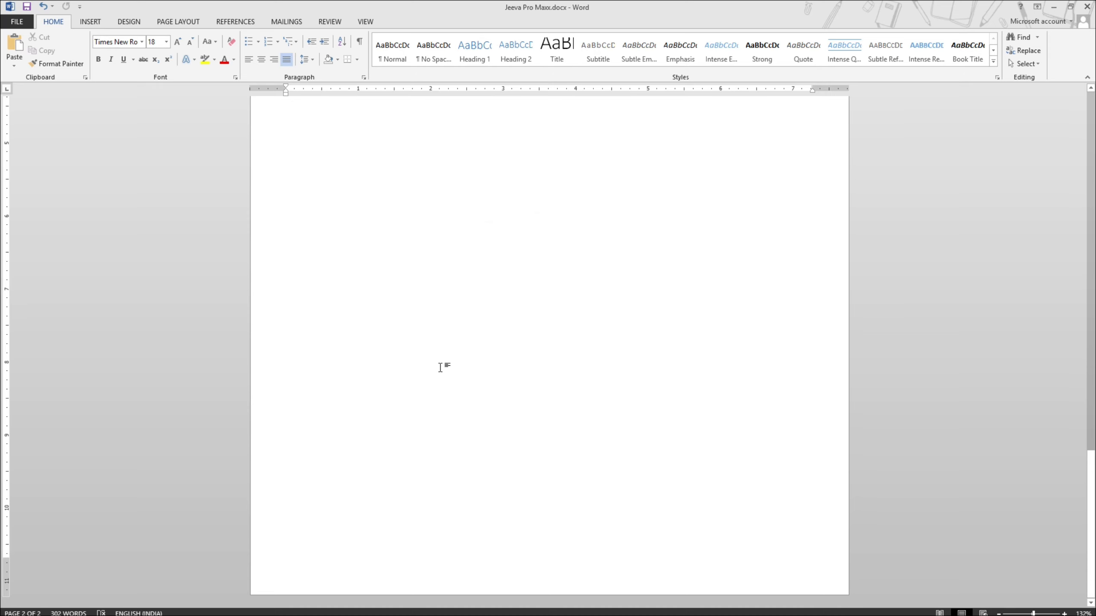
{"action": "key", "text": "ctrl+v"}
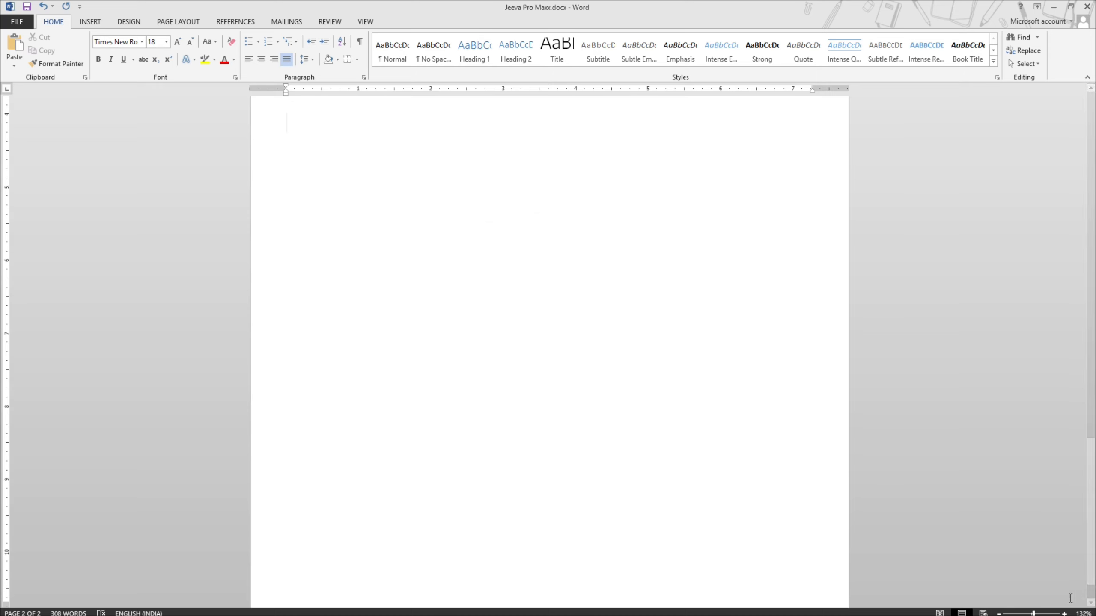
{"action": "left_click_drag", "start_coordinate": [1091, 561], "coordinate": [1091, 529]}
{"action": "key", "text": "ctrl+z"}
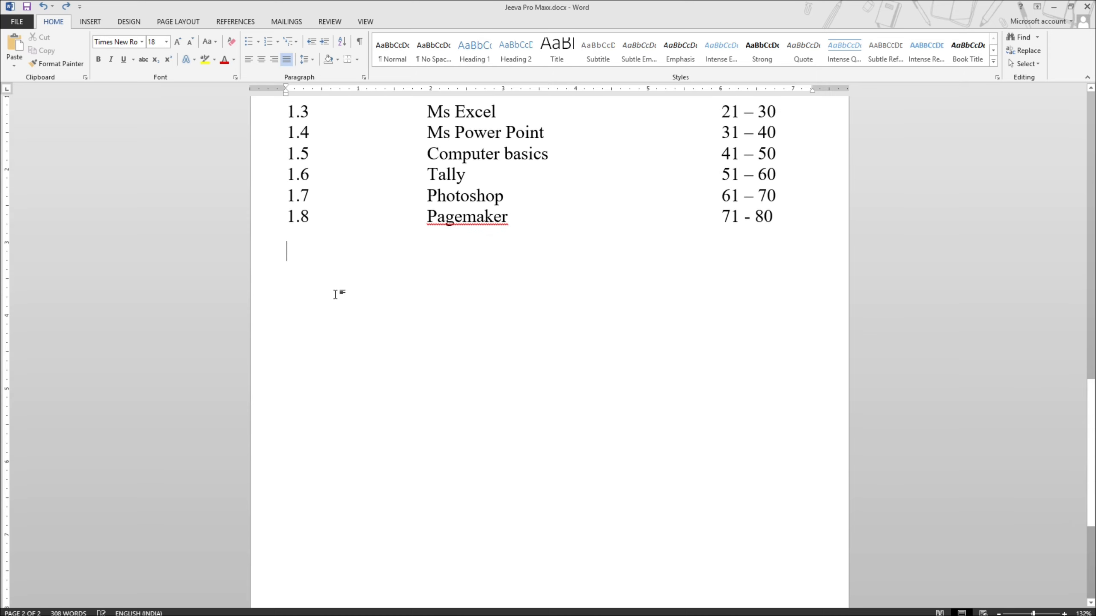
{"action": "key", "text": "ctrl+v"}
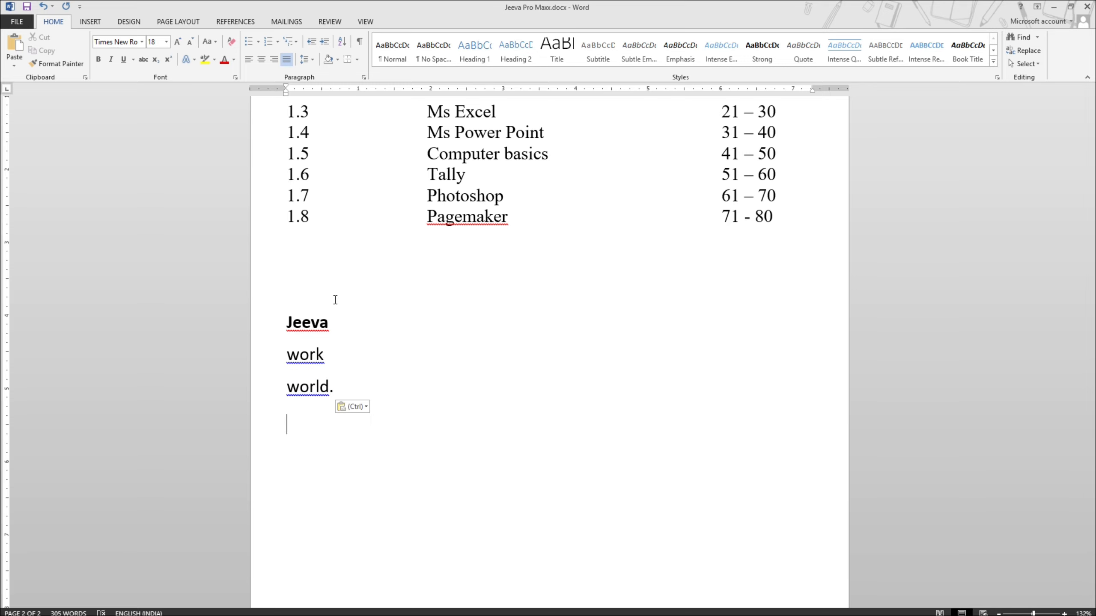
{"action": "left_click_drag", "start_coordinate": [350, 393], "coordinate": [285, 354]}
{"action": "left_click", "coordinate": [286, 354]}
- Switch to Script.docx and check the "Paragraph Selection" topic in the numbered list
{"action": "scroll", "coordinate": [335, 355], "scroll_direction": "up", "scroll_amount": 15}
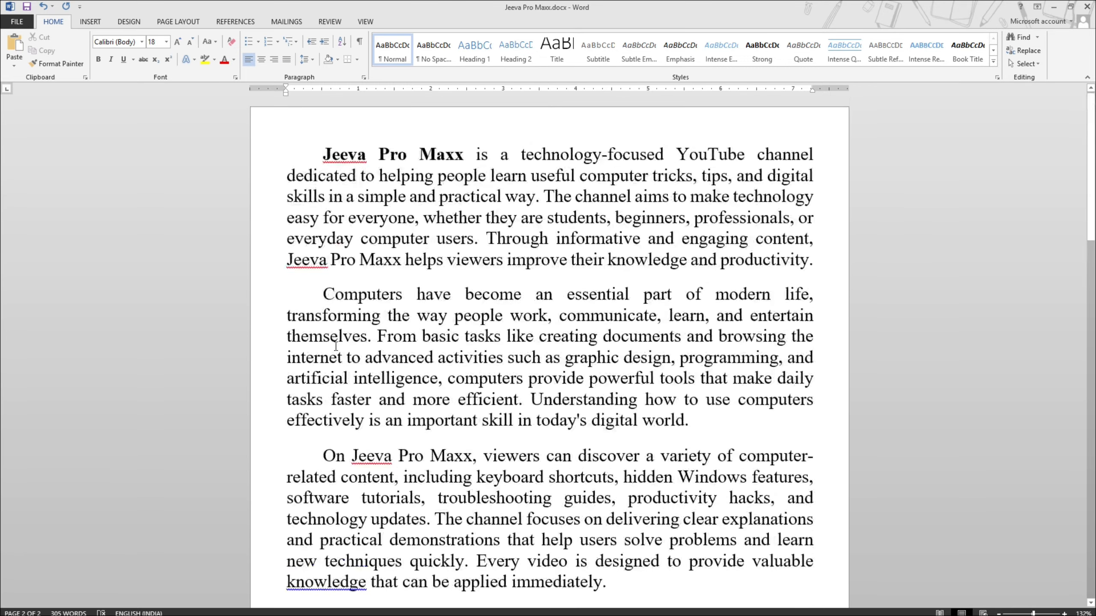
{"action": "key", "text": "alt+Tab"}
{"action": "key", "text": "alt+Tab"}
{"action": "left_click", "coordinate": [460, 311]}
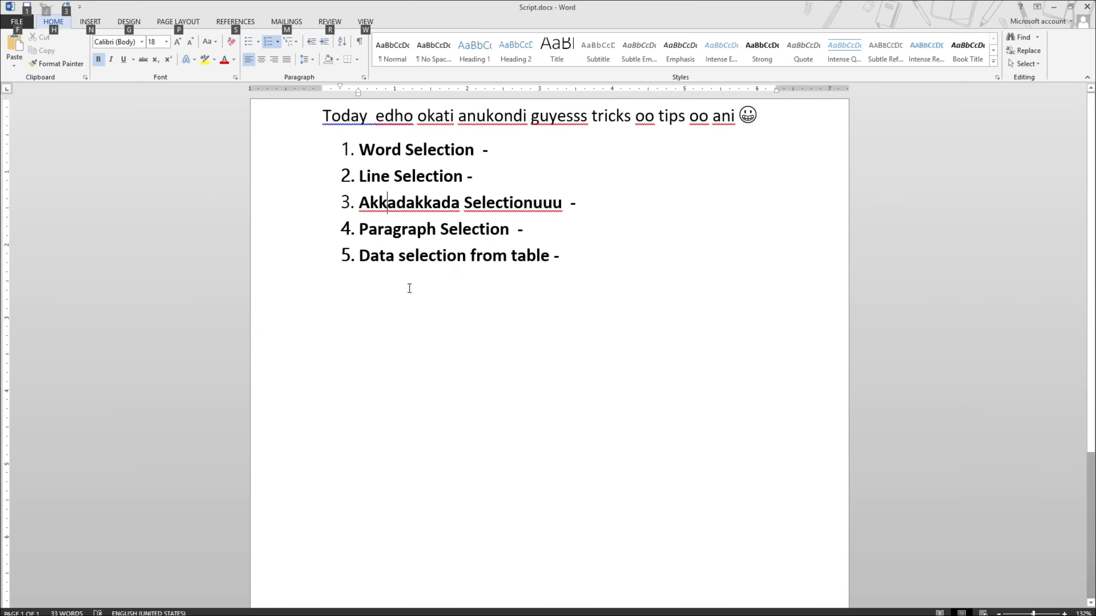
{"action": "left_click_drag", "start_coordinate": [359, 229], "coordinate": [521, 224]}
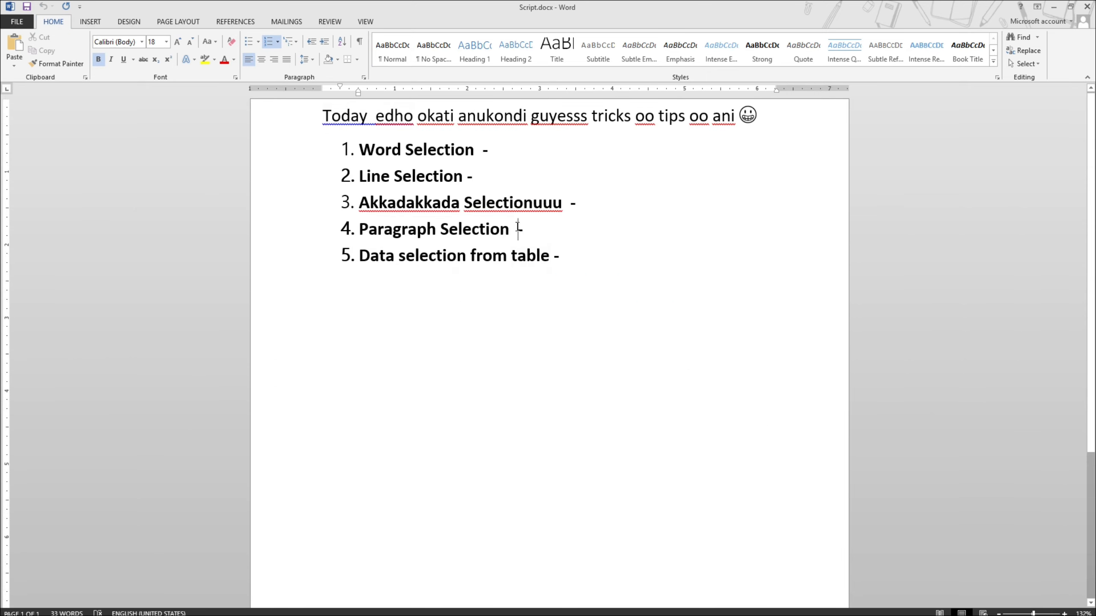
- Switch to Jeeva Pro Maxx.docx and select the third paragraph's text from "On" to just after "Every video is"
{"action": "key", "text": "alt+Tab"}
{"action": "key", "text": "alt+Tab"}
{"action": "left_click", "coordinate": [403, 384]}
{"action": "scroll", "coordinate": [528, 387], "scroll_direction": "down", "scroll_amount": 2}
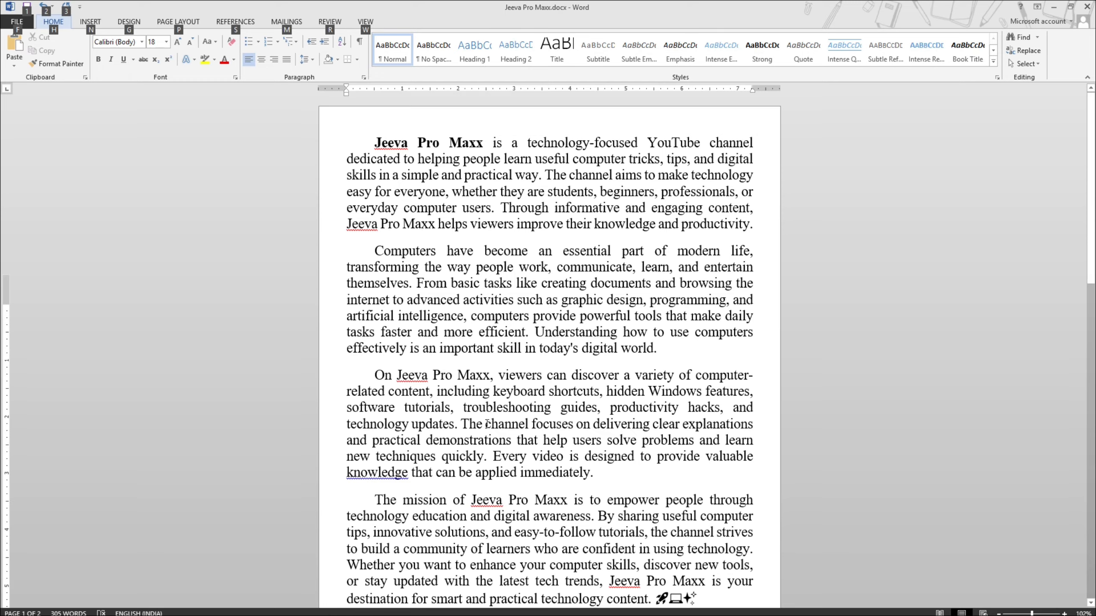
{"action": "scroll", "coordinate": [365, 377], "scroll_direction": "down", "scroll_amount": 10}
{"action": "scroll", "coordinate": [365, 377], "scroll_direction": "up", "scroll_amount": 10}
{"action": "left_click_drag", "start_coordinate": [365, 377], "coordinate": [587, 461]}
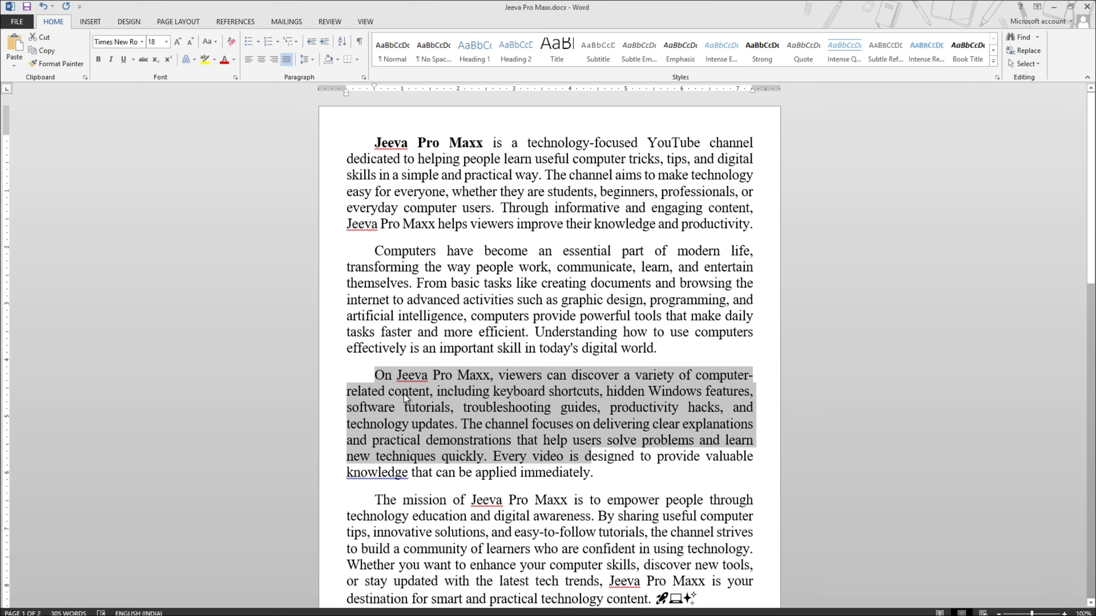
- Extend a selection line by line from the start of the third paragraph to its end, and clear it
{"action": "left_click", "coordinate": [369, 379]}
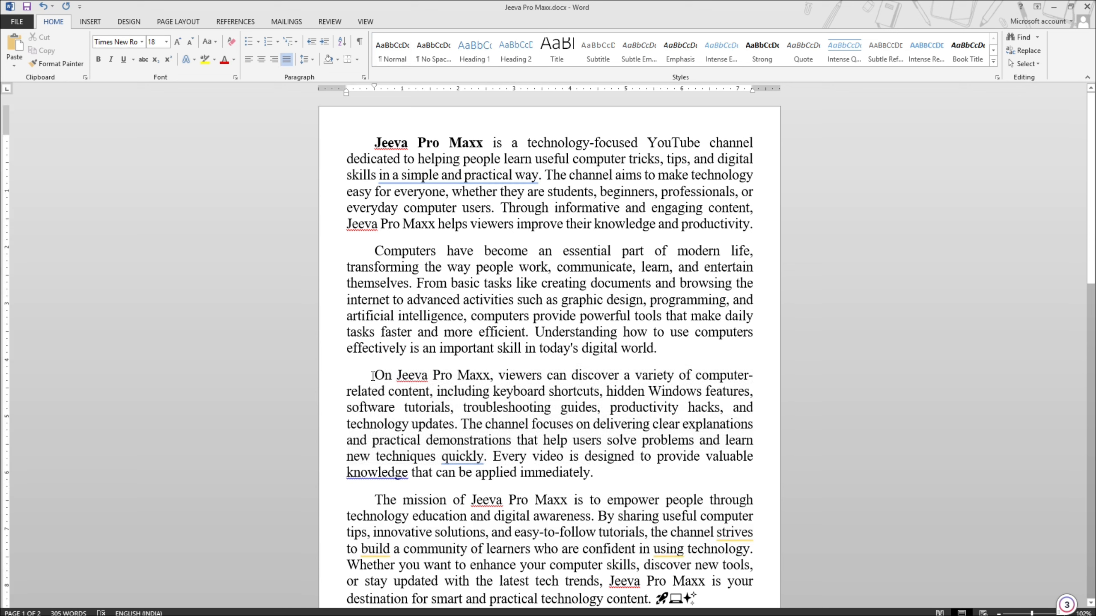
{"action": "key", "text": "shift+Down"}
{"action": "key", "text": "shift+Down"}
{"action": "key", "text": "shift+Down"}
{"action": "key", "text": "shift+Down"}
{"action": "key", "text": "shift+Down"}
{"action": "key", "text": "shift+Down"}
{"action": "key", "text": "shift+Down"}
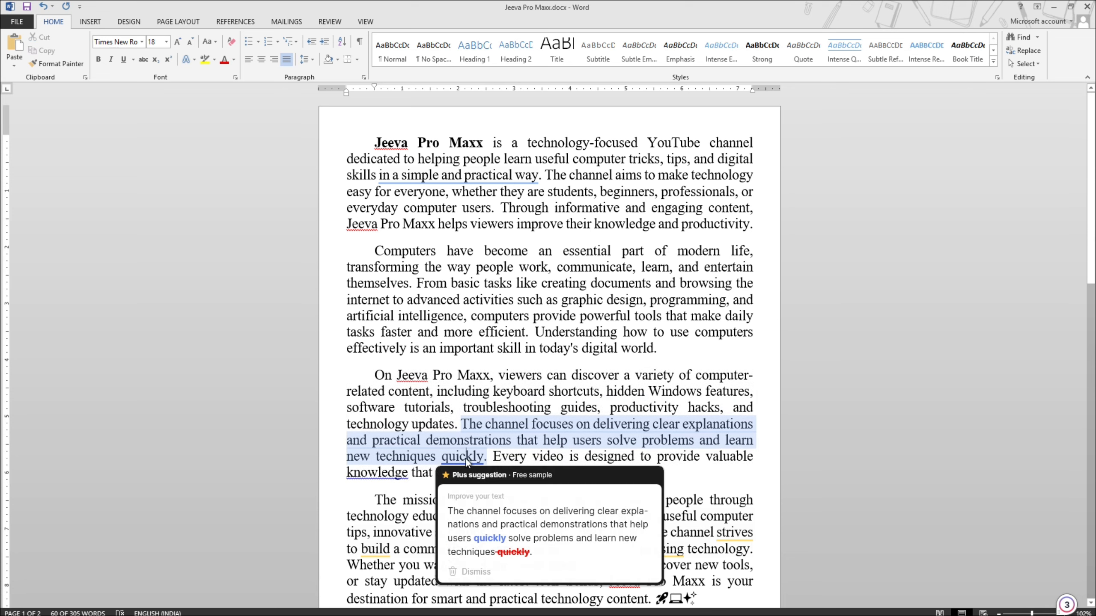
{"action": "left_click", "coordinate": [466, 459]}
- Select the whole second paragraph, from "Computers have become" to "digital world.", in one go
{"action": "scroll", "coordinate": [534, 525], "scroll_direction": "down", "scroll_amount": 8}
{"action": "scroll", "coordinate": [535, 525], "scroll_direction": "down", "scroll_amount": 2}
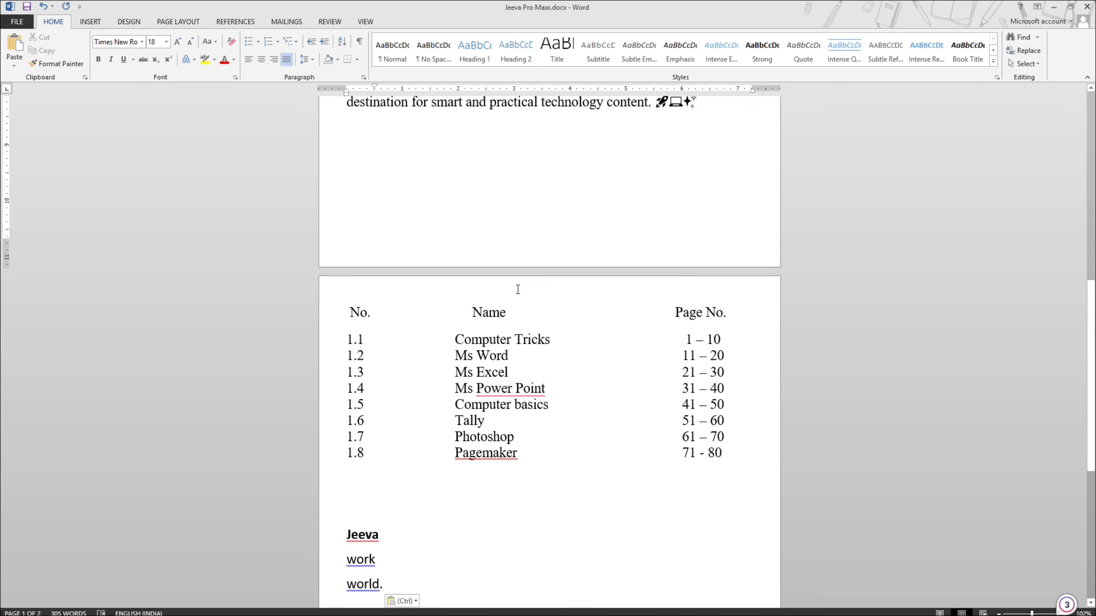
{"action": "scroll", "coordinate": [390, 314], "scroll_direction": "up", "scroll_amount": 10}
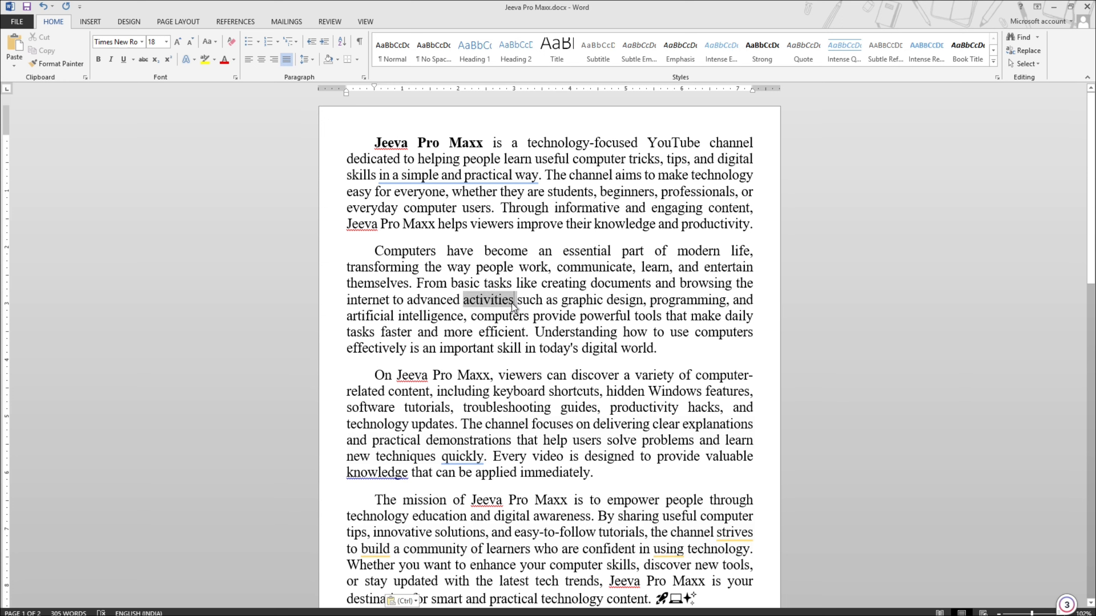
{"action": "triple_click", "coordinate": [513, 301]}
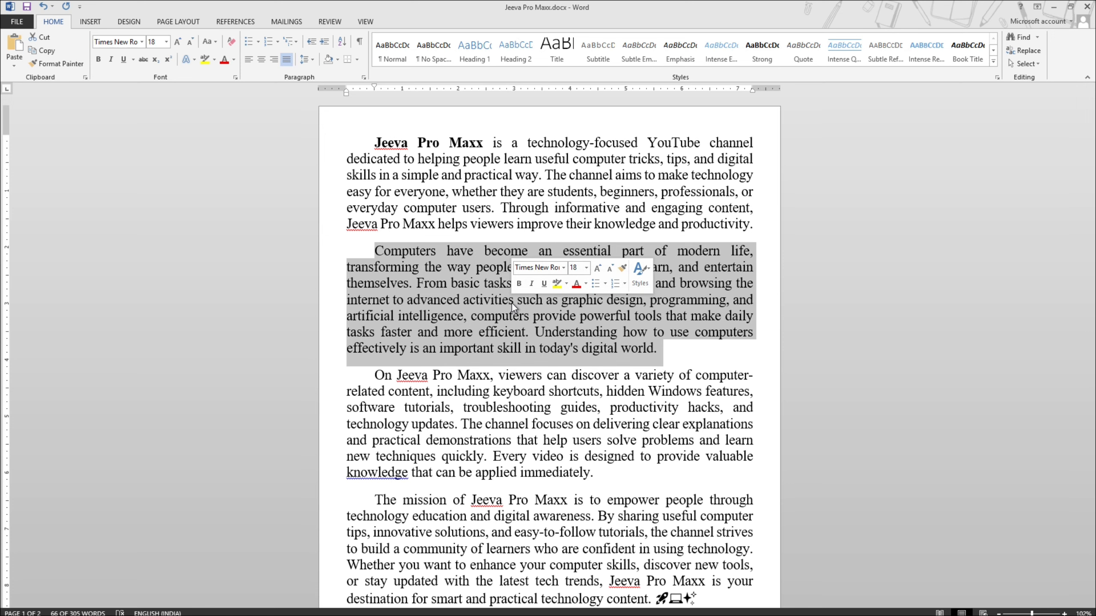
- Check the "Data selection from table" topic in Script.docx and return to Jeeva Pro Maxx.docx
{"action": "key", "text": "alt+Tab"}
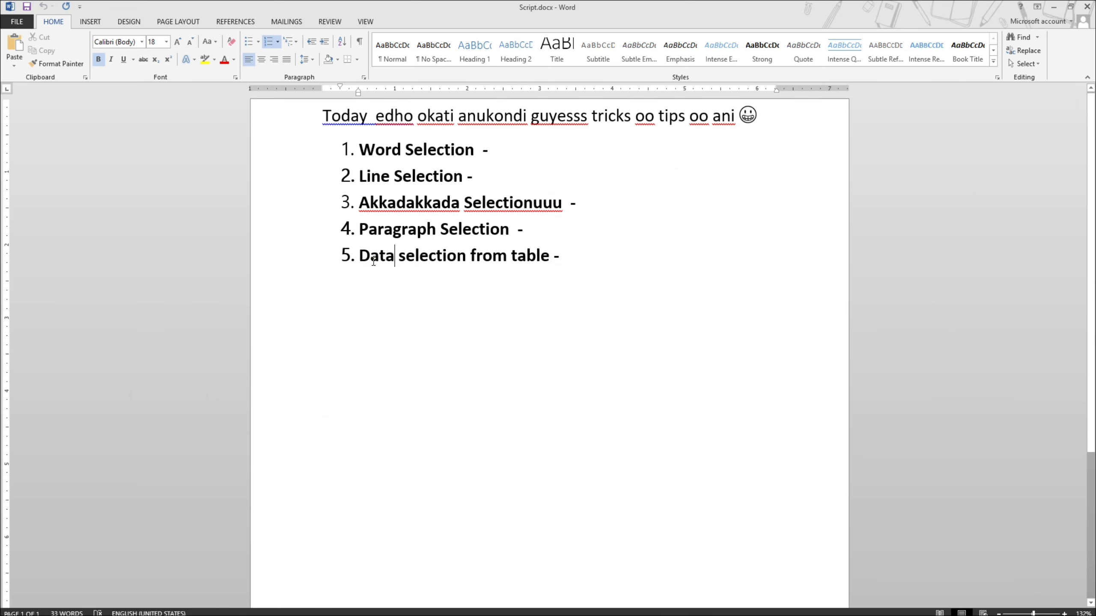
{"action": "key", "text": "alt+Tab"}
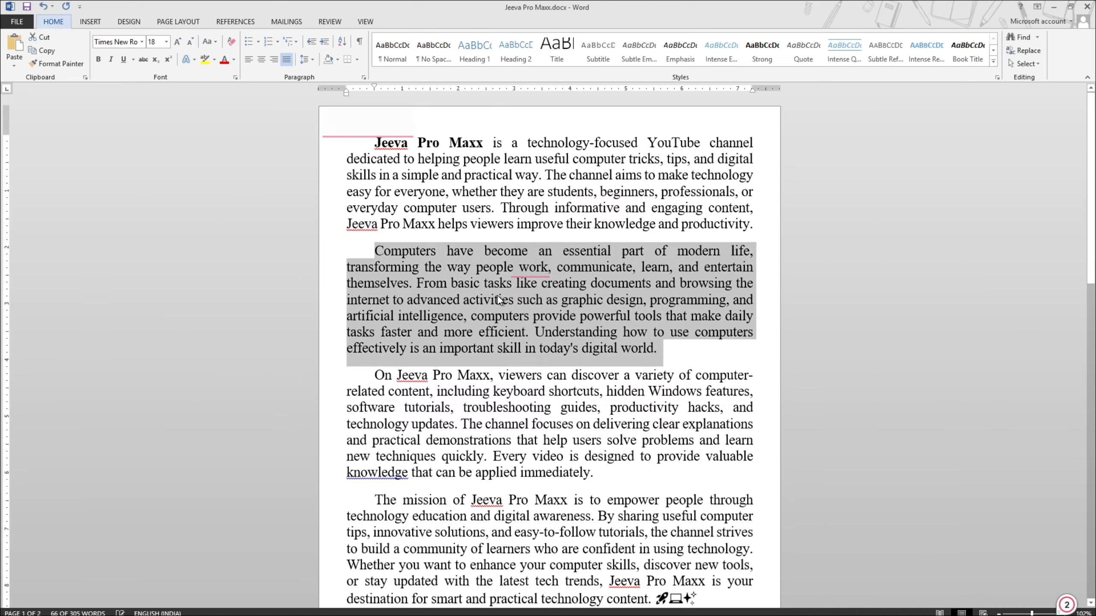
- Try to select the Name column of the second-page table with an ordinary text selection, and clear the selection
{"action": "key", "text": "ctrl+v"}
{"action": "left_click_drag", "start_coordinate": [473, 305], "coordinate": [625, 456]}
{"action": "scroll", "coordinate": [513, 379], "scroll_direction": "up", "scroll_amount": 2}
{"action": "left_click", "coordinate": [512, 387]}
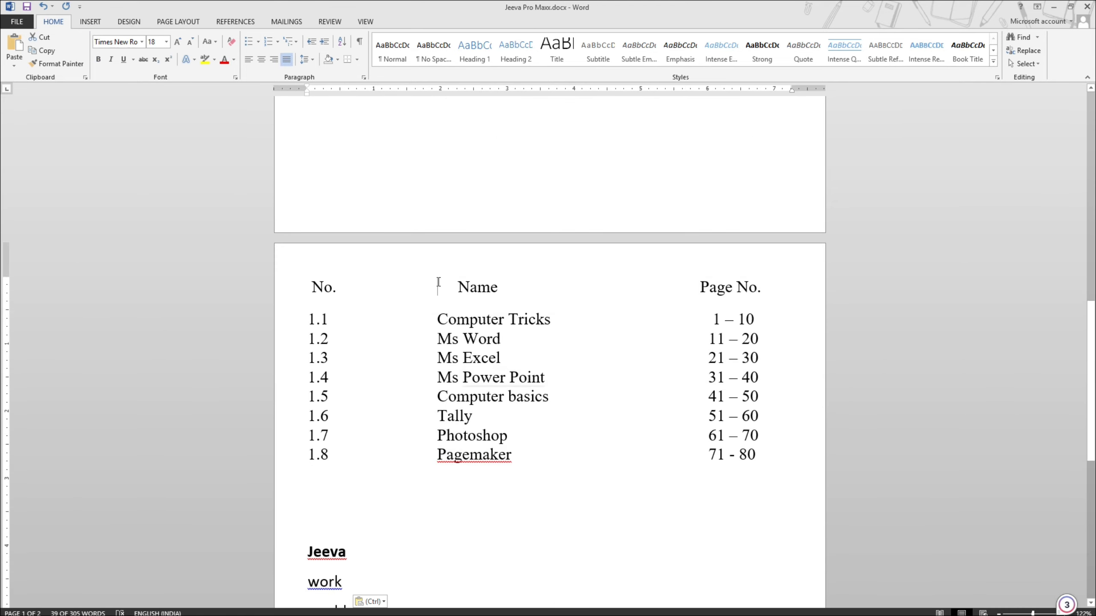
{"action": "left_click_drag", "start_coordinate": [458, 289], "coordinate": [535, 461]}
{"action": "left_click", "coordinate": [536, 458]}
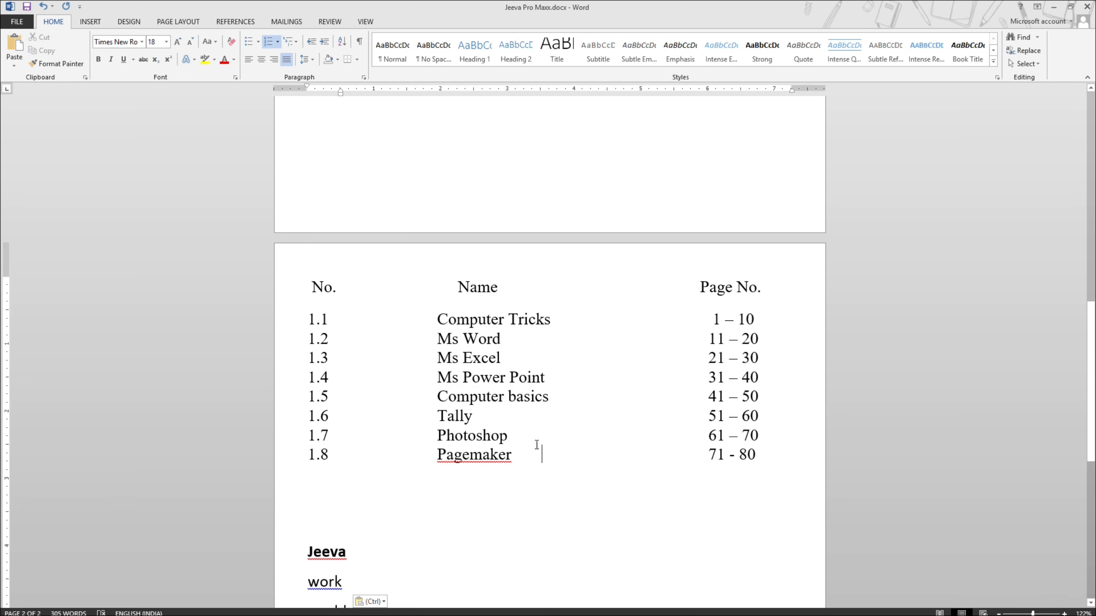
- Copy "Computer Tricks" from row 1.1 and paste it into the blank line below the table
{"action": "left_click_drag", "start_coordinate": [443, 310], "coordinate": [553, 318]}
{"action": "key", "text": "ctrl+c"}
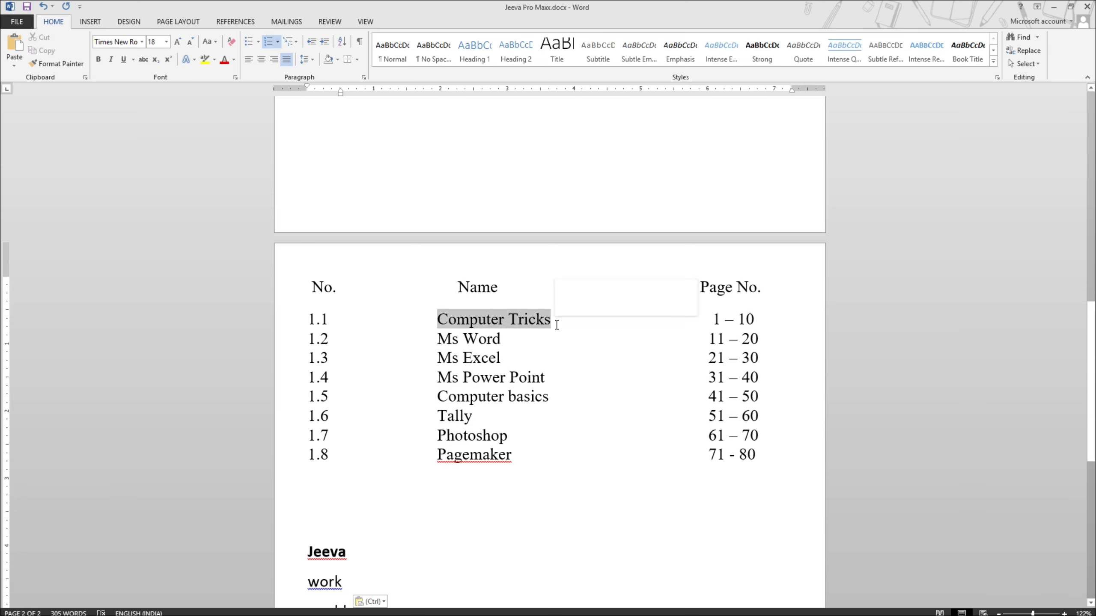
{"action": "left_click", "coordinate": [510, 514]}
{"action": "key", "text": "ctrl+v"}
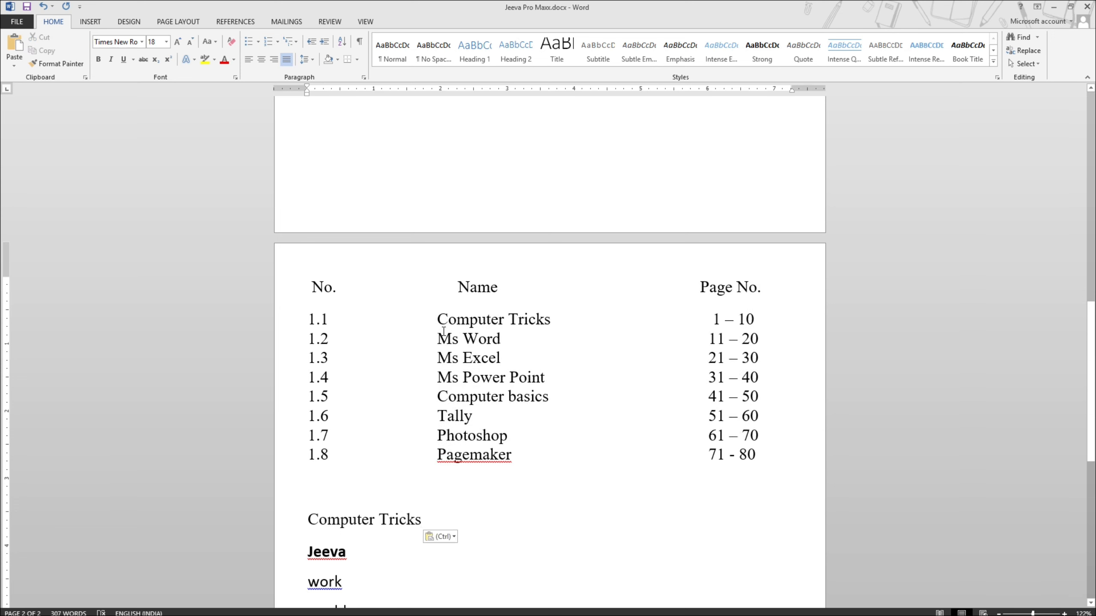
- Replace "Ms Word" in row 1.2 with the copied "Computer Tricks" and paste it again on a new line below the table
{"action": "left_click_drag", "start_coordinate": [437, 339], "coordinate": [513, 339]}
{"action": "key", "text": "ctrl+v"}
{"action": "left_click", "coordinate": [446, 514]}
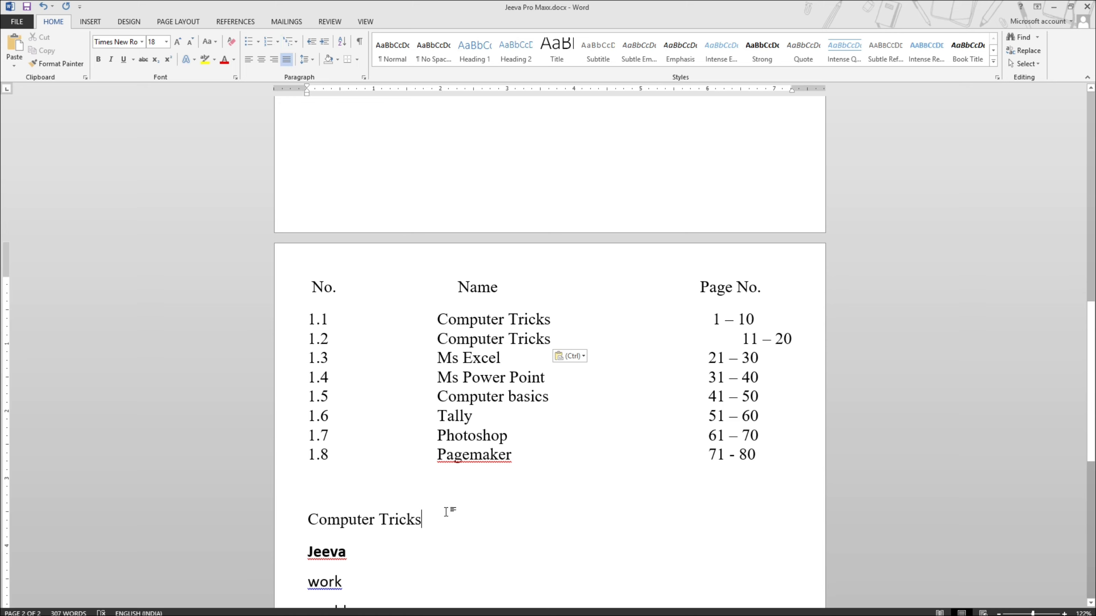
{"action": "key", "text": "Return"}
{"action": "key", "text": "ctrl+v"}
- Copy "Ms Excel" from row 1.3 and paste it on its own line under the two pasted "Computer Tricks" lines
{"action": "left_click_drag", "start_coordinate": [500, 359], "coordinate": [459, 360]}
{"action": "triple_click", "coordinate": [458, 359]}
{"action": "left_click", "coordinate": [436, 357]}
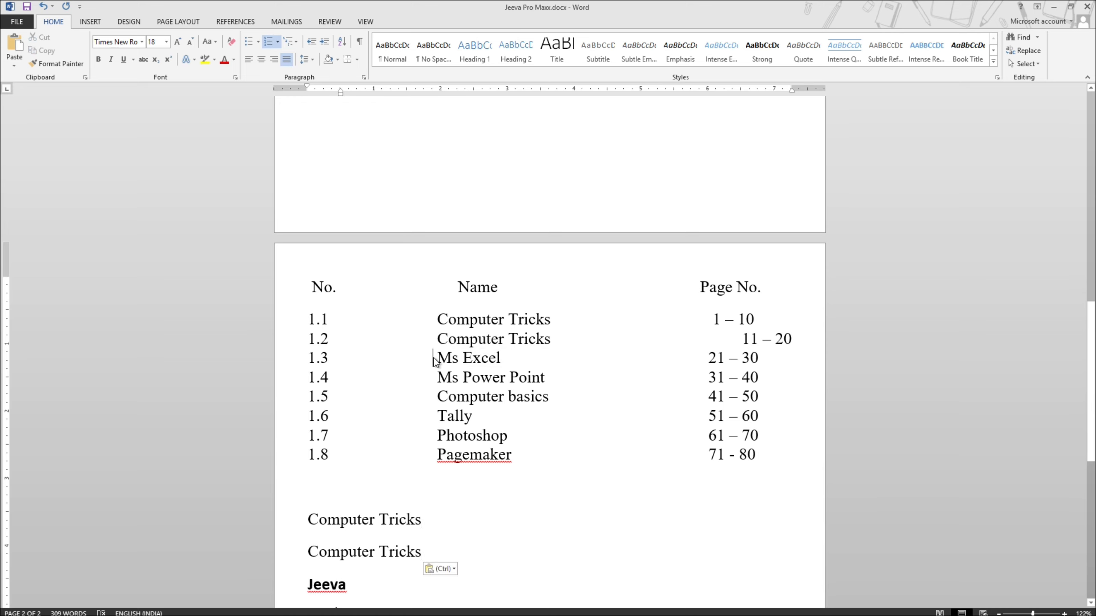
{"action": "triple_click", "coordinate": [435, 357]}
{"action": "key", "text": "ctrl+c"}
{"action": "left_click", "coordinate": [458, 569]}
{"action": "key", "text": "Down"}
{"action": "key", "text": "shift+End"}
{"action": "key", "text": "Delete"}
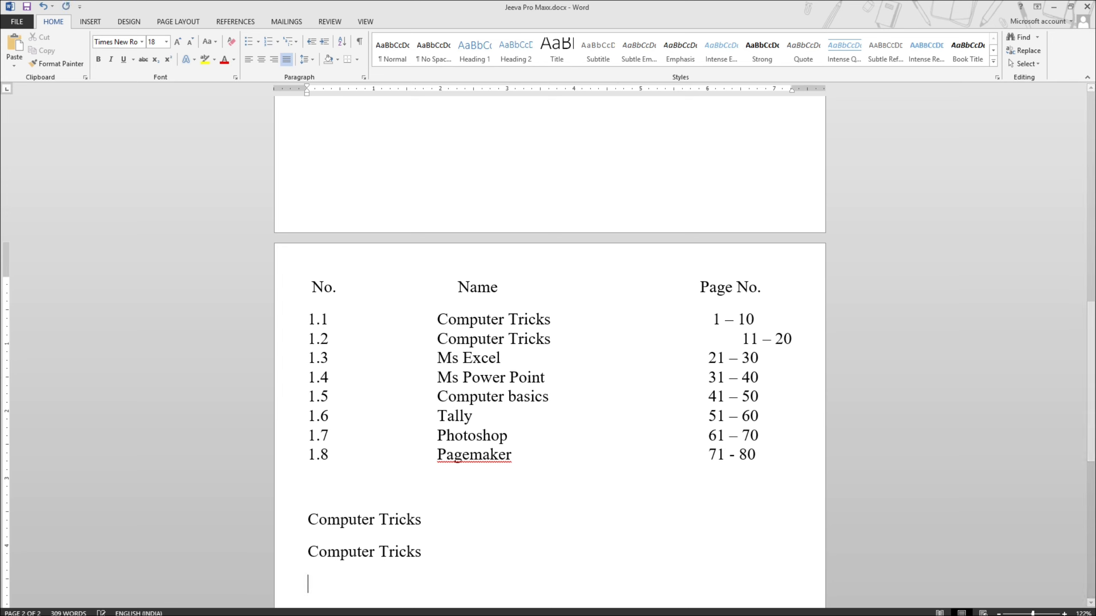
{"action": "key", "text": "ctrl+v"}
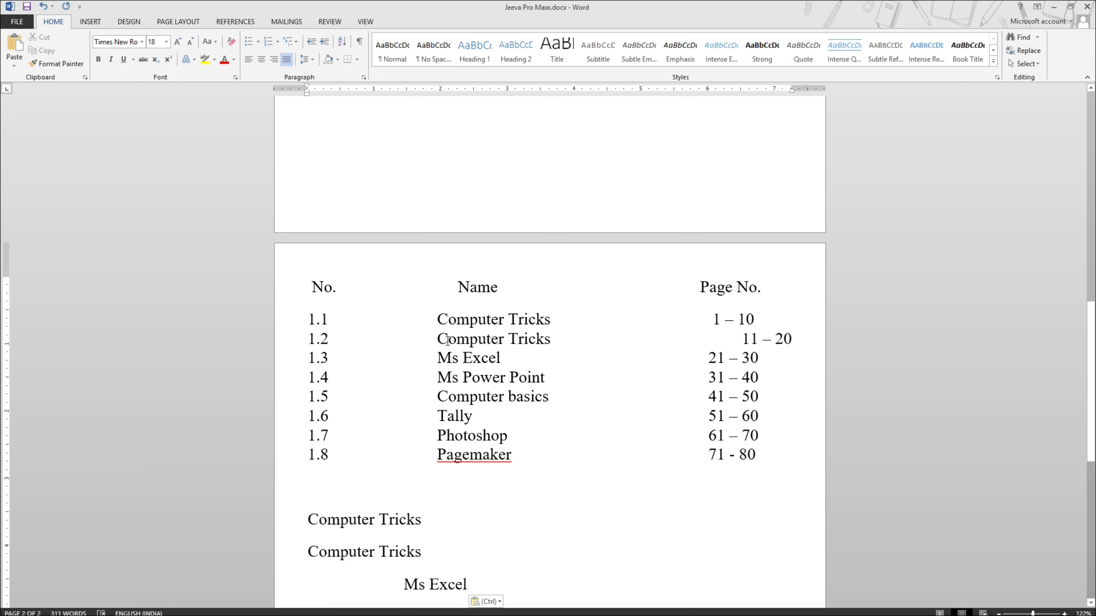
- Select the Name column entries from "Computer Tricks" to "Pagemaker" as a rectangular block and copy them
{"action": "left_click", "coordinate": [435, 321]}
{"action": "left_click_drag", "start_coordinate": [436, 322], "coordinate": [554, 457]}
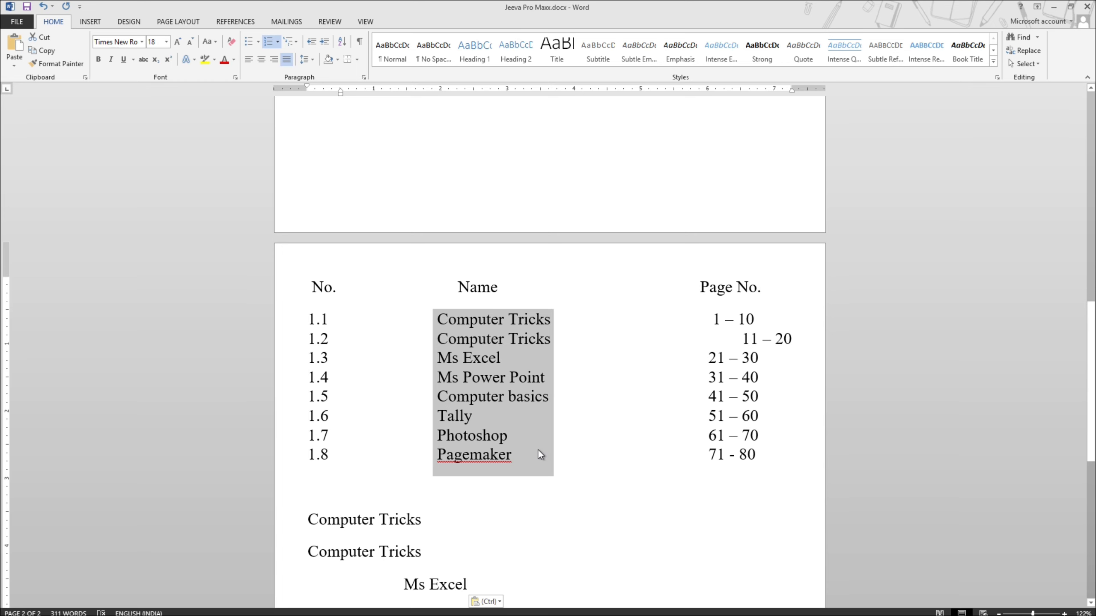
{"action": "key", "text": "ctrl+c"}
- Replace all the lines below the table with the copied Name column entries
{"action": "left_click", "coordinate": [320, 514]}
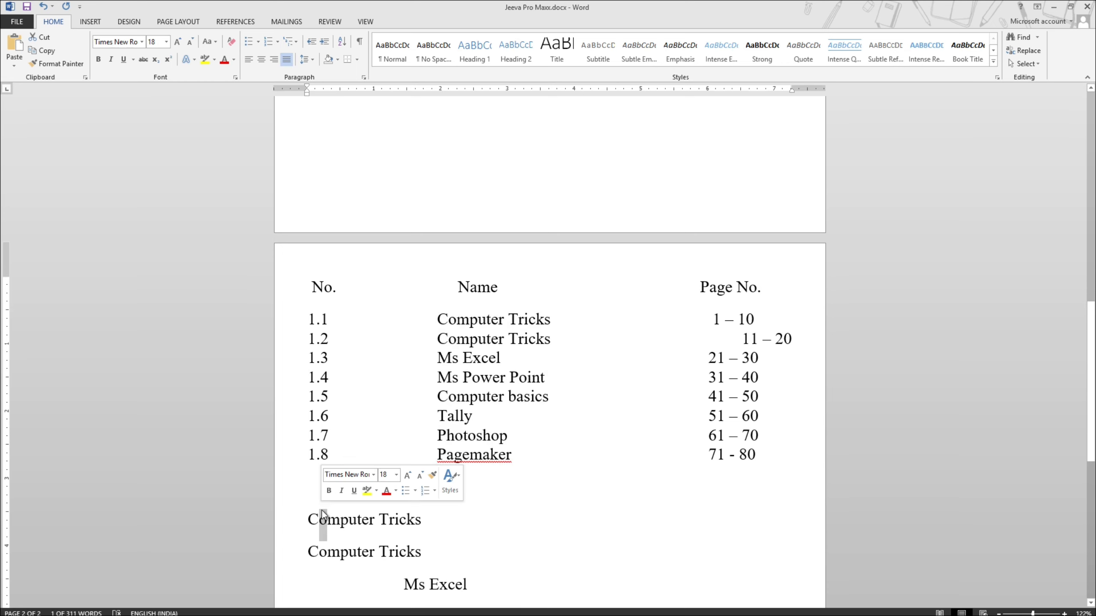
{"action": "triple_click", "coordinate": [322, 514]}
{"action": "key", "text": "shift+Down"}
{"action": "key", "text": "shift+Down"}
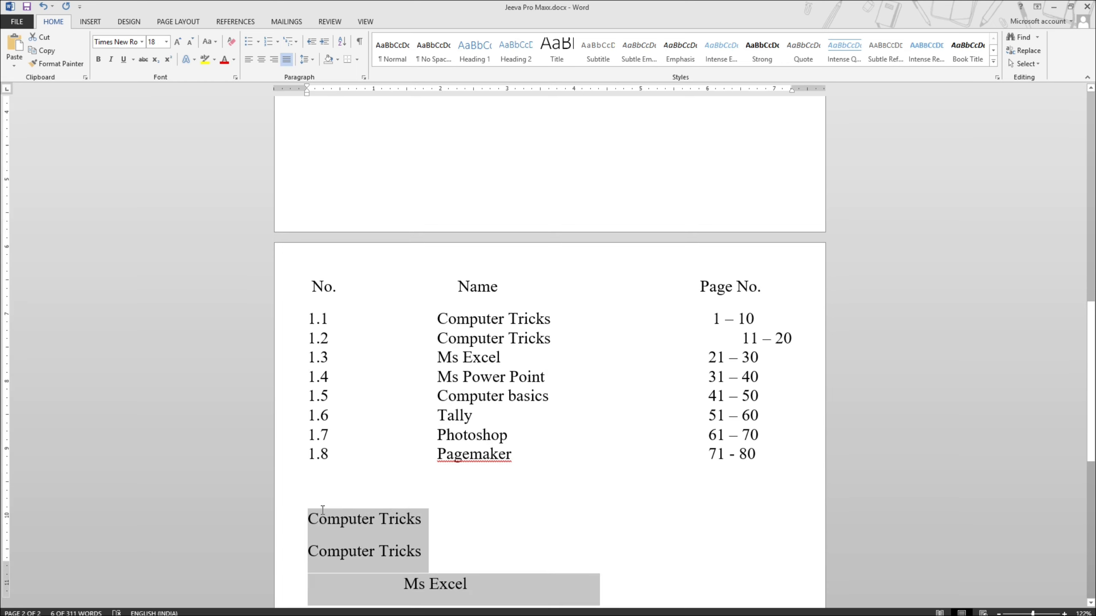
{"action": "key", "text": "shift+Down"}
{"action": "key", "text": "shift+Down"}
{"action": "key", "text": "shift+Down"}
{"action": "key", "text": "shift+Down"}
{"action": "key", "text": "ctrl+v"}
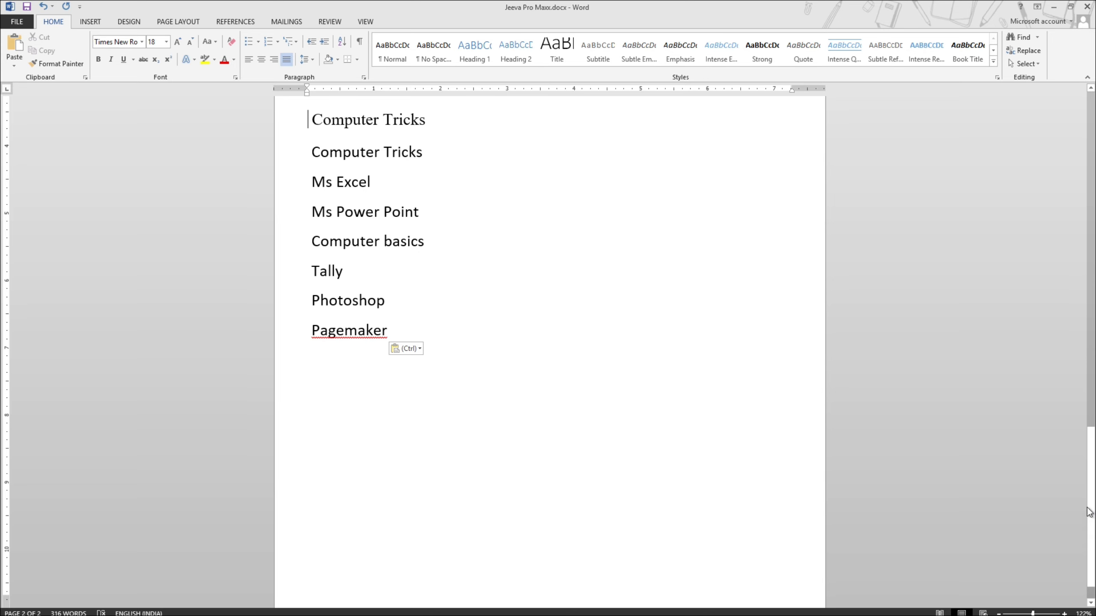
- Try to select the table's No. column entries as a rectangular block, and close the Research pane
{"action": "left_click_drag", "start_coordinate": [1088, 512], "coordinate": [1088, 444]}
{"action": "scroll", "coordinate": [506, 297], "scroll_direction": "down", "scroll_amount": 1}
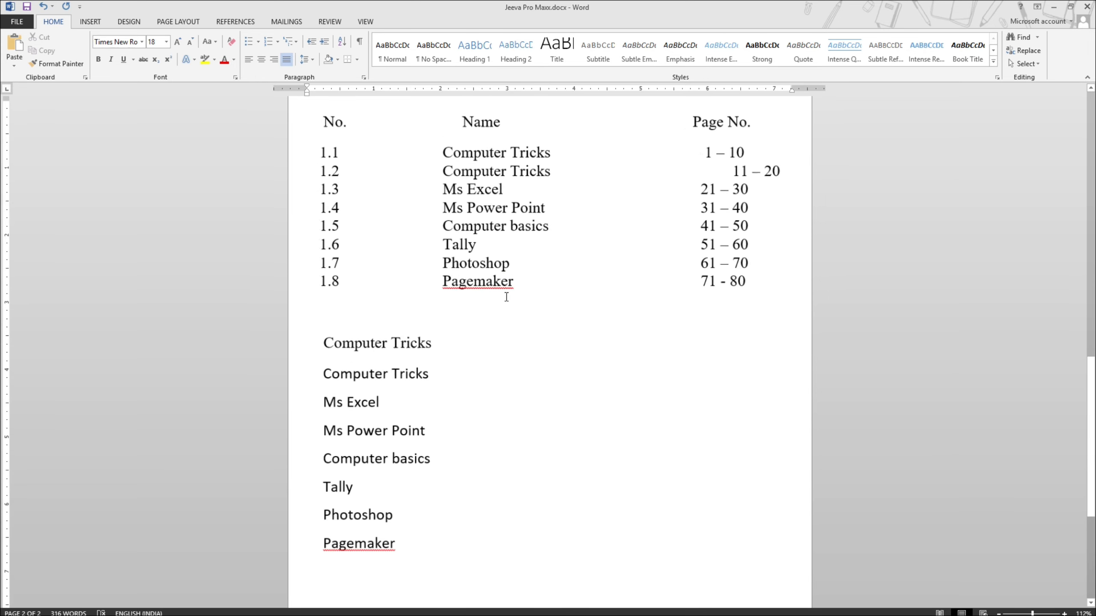
{"action": "scroll", "coordinate": [506, 297], "scroll_direction": "down", "scroll_amount": 2}
{"action": "left_click_drag", "start_coordinate": [392, 185], "coordinate": [364, 308]}
{"action": "left_click", "coordinate": [376, 193], "text": "alt"}
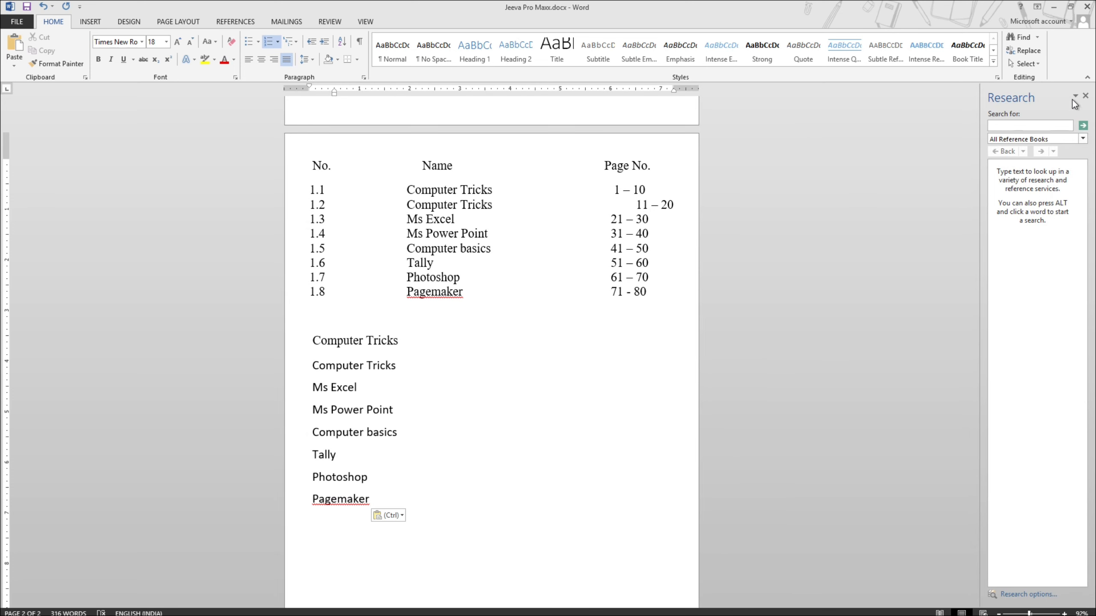
{"action": "left_click", "coordinate": [1085, 95]}
- Select the Page No. column entries from "1 – 10" to "71 - 80" as a rectangular block
{"action": "left_click_drag", "start_coordinate": [675, 193], "coordinate": [716, 294]}
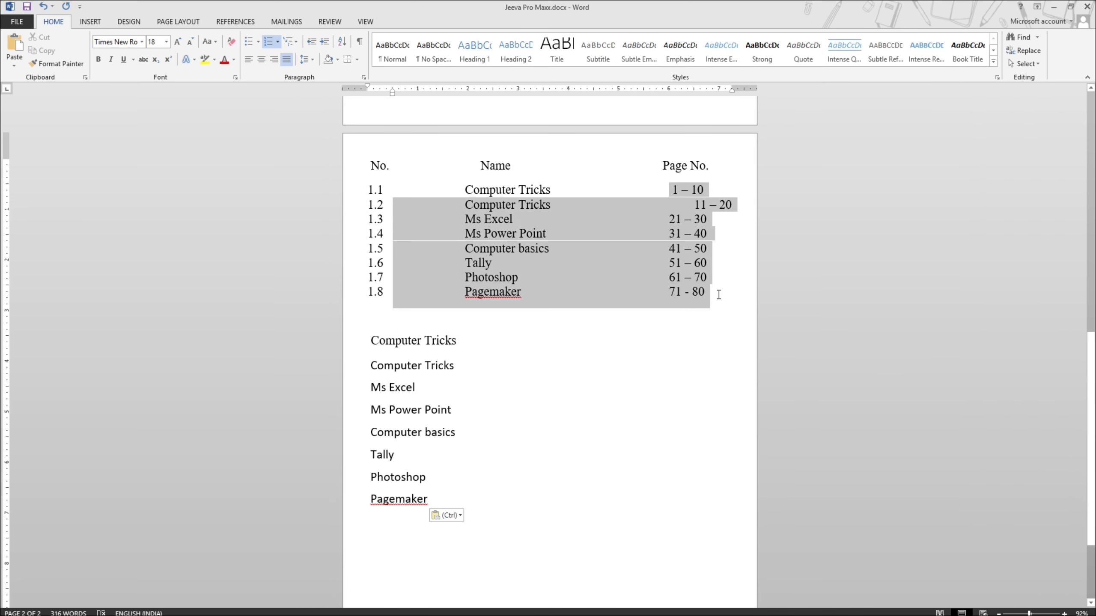
{"action": "left_click", "coordinate": [644, 189]}
{"action": "left_click_drag", "start_coordinate": [670, 189], "coordinate": [732, 312]}
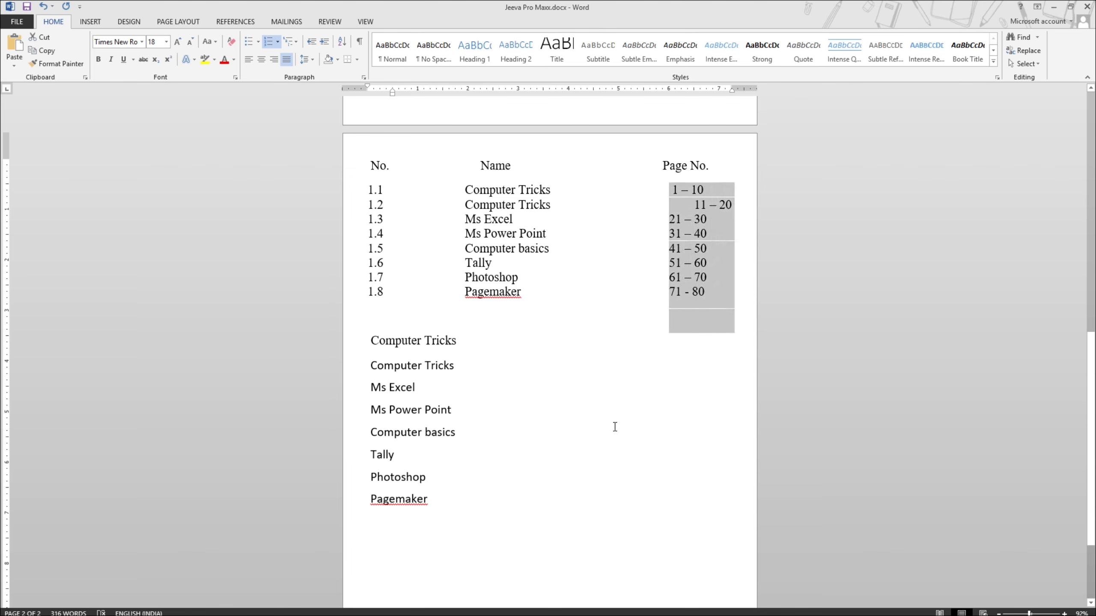
- Paste the copied block after the last "Pagemaker" line on the second page and return to the first page
{"action": "left_click", "coordinate": [511, 552]}
{"action": "scroll", "coordinate": [511, 553], "scroll_direction": "down", "scroll_amount": 3}
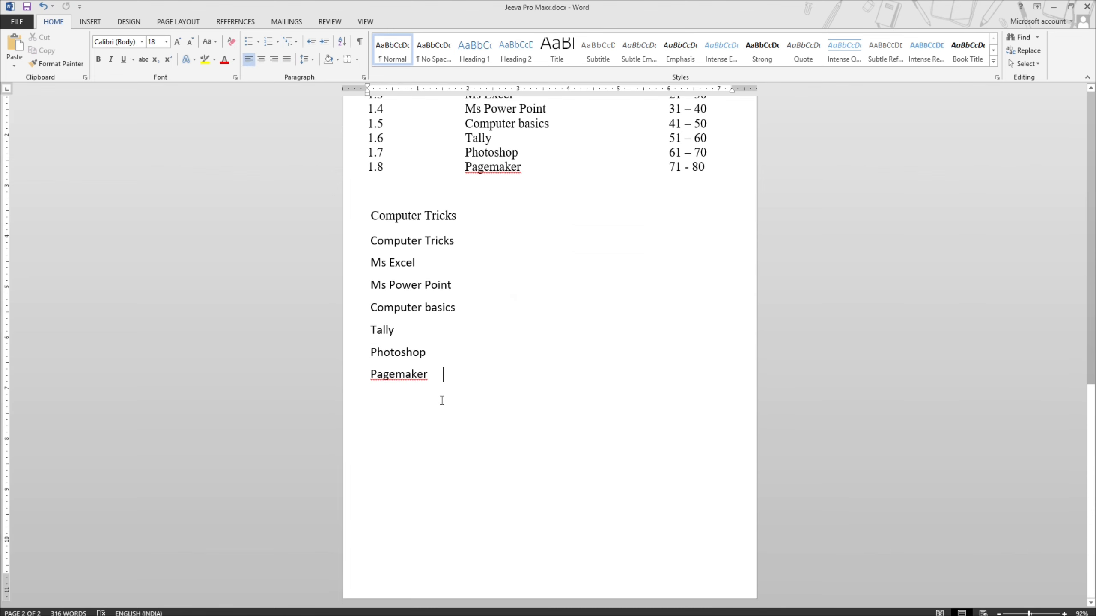
{"action": "key", "text": "ctrl+v"}
{"action": "scroll", "coordinate": [440, 387], "scroll_direction": "up", "scroll_amount": 15}
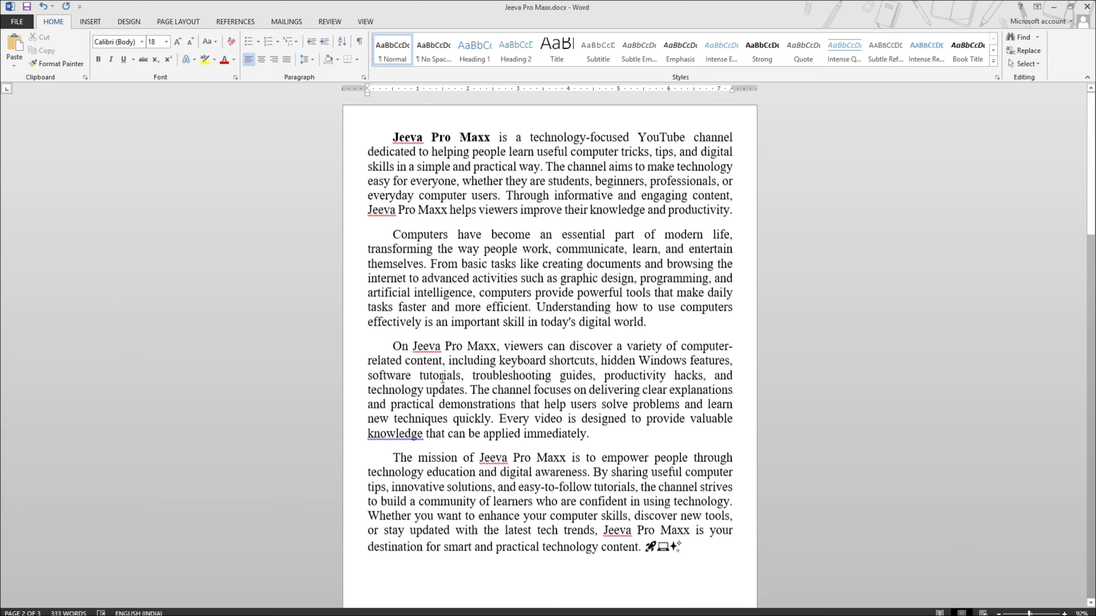
{"action": "scroll", "coordinate": [507, 327], "scroll_direction": "up", "scroll_amount": 1, "text": "ctrl"}
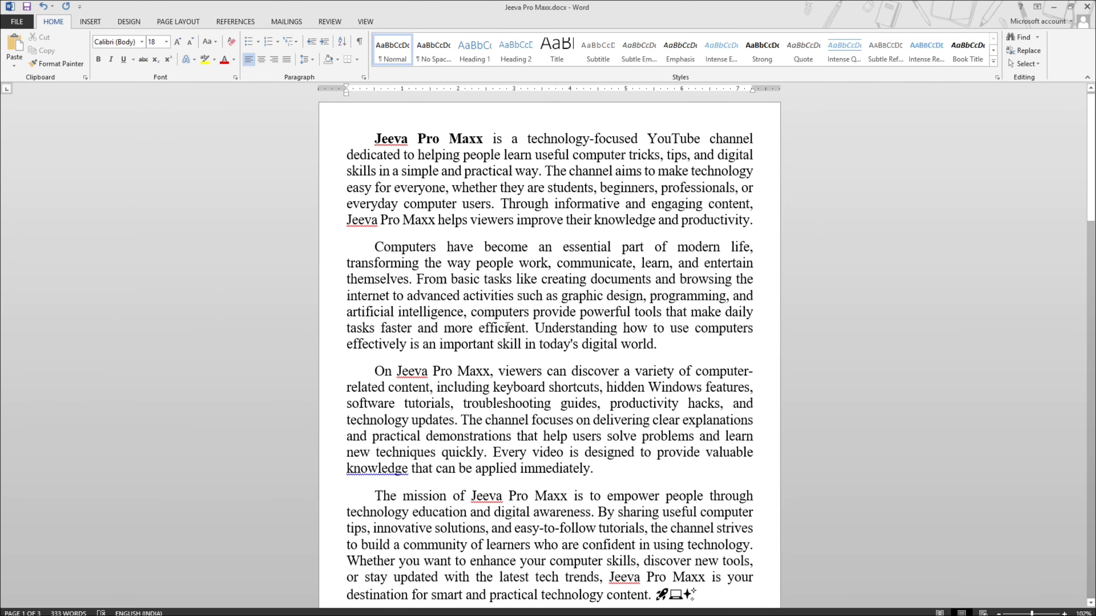